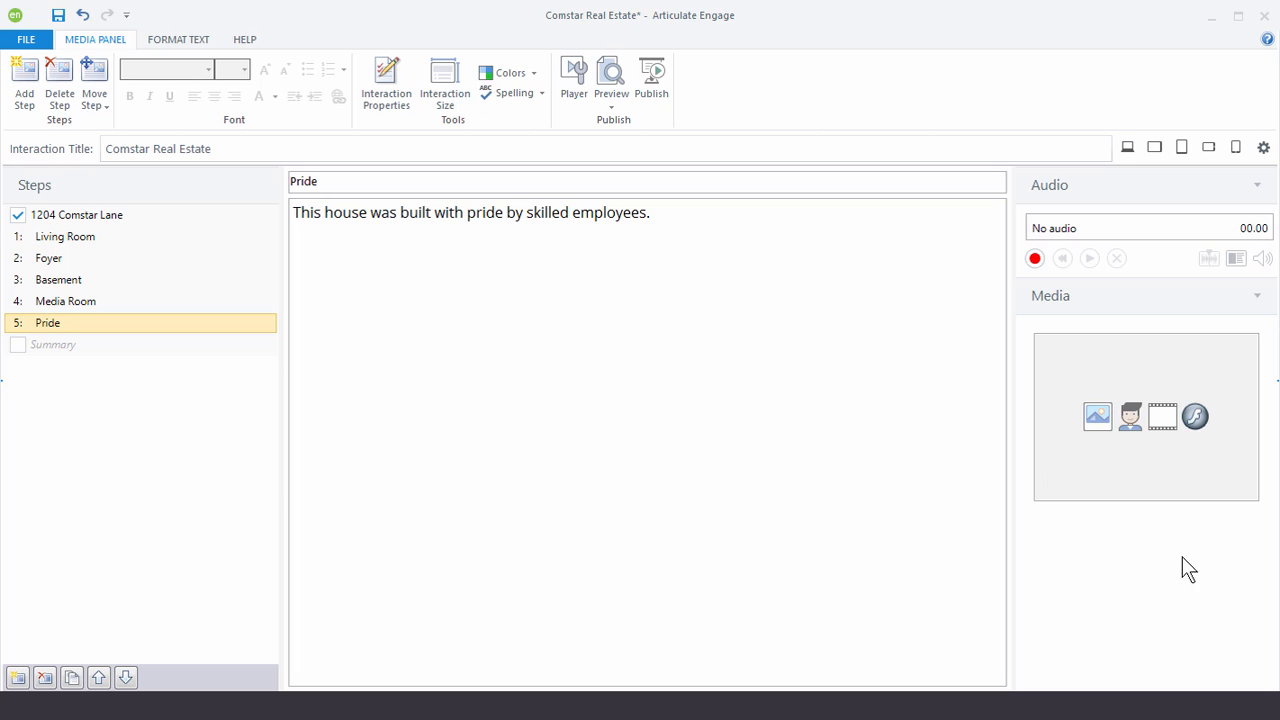
Insert video.mp4 from a file as the Pride step's media
{"action": "left_click", "coordinate": [1162, 420]}
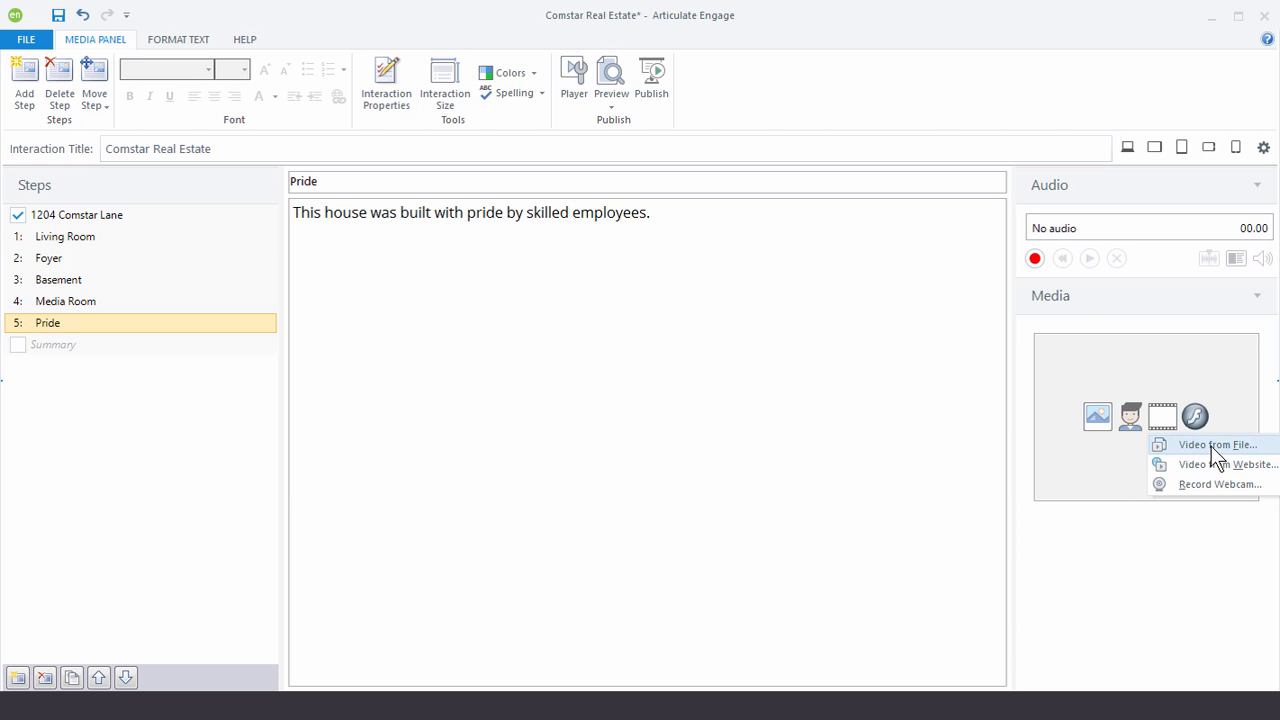
{"action": "left_click", "coordinate": [1211, 446]}
{"action": "left_click", "coordinate": [275, 120]}
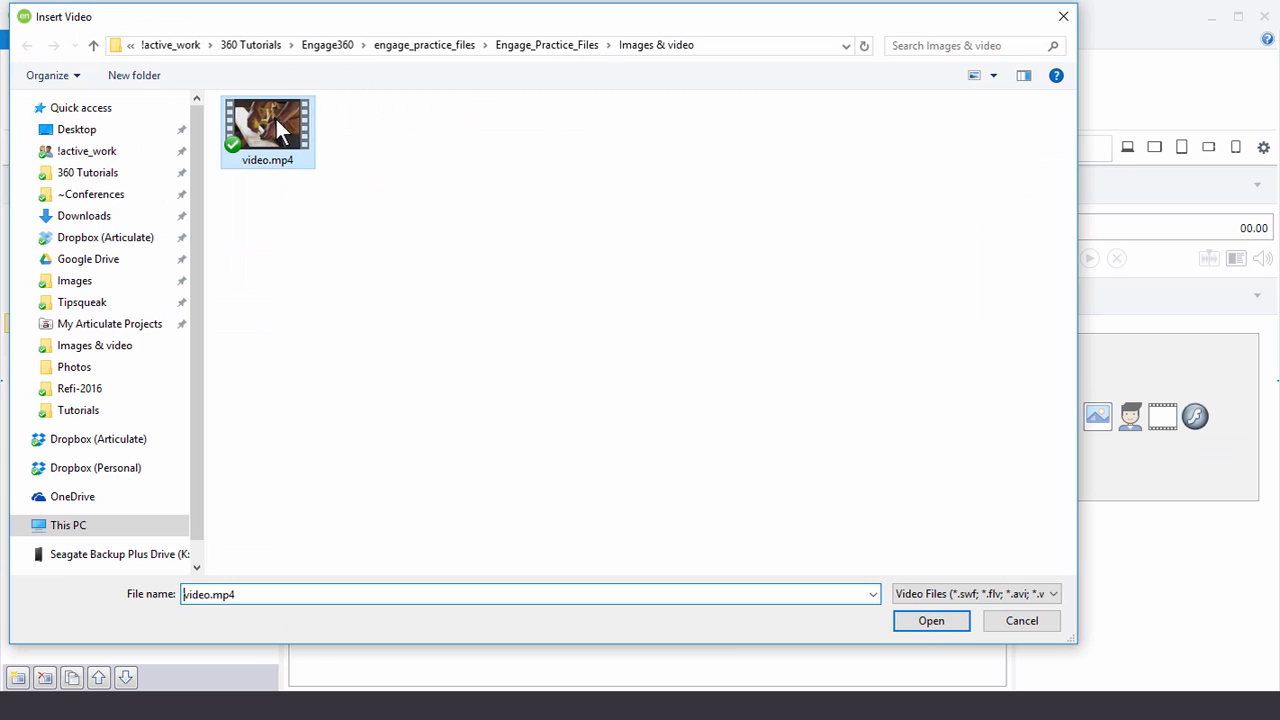
{"action": "left_click", "coordinate": [939, 620]}
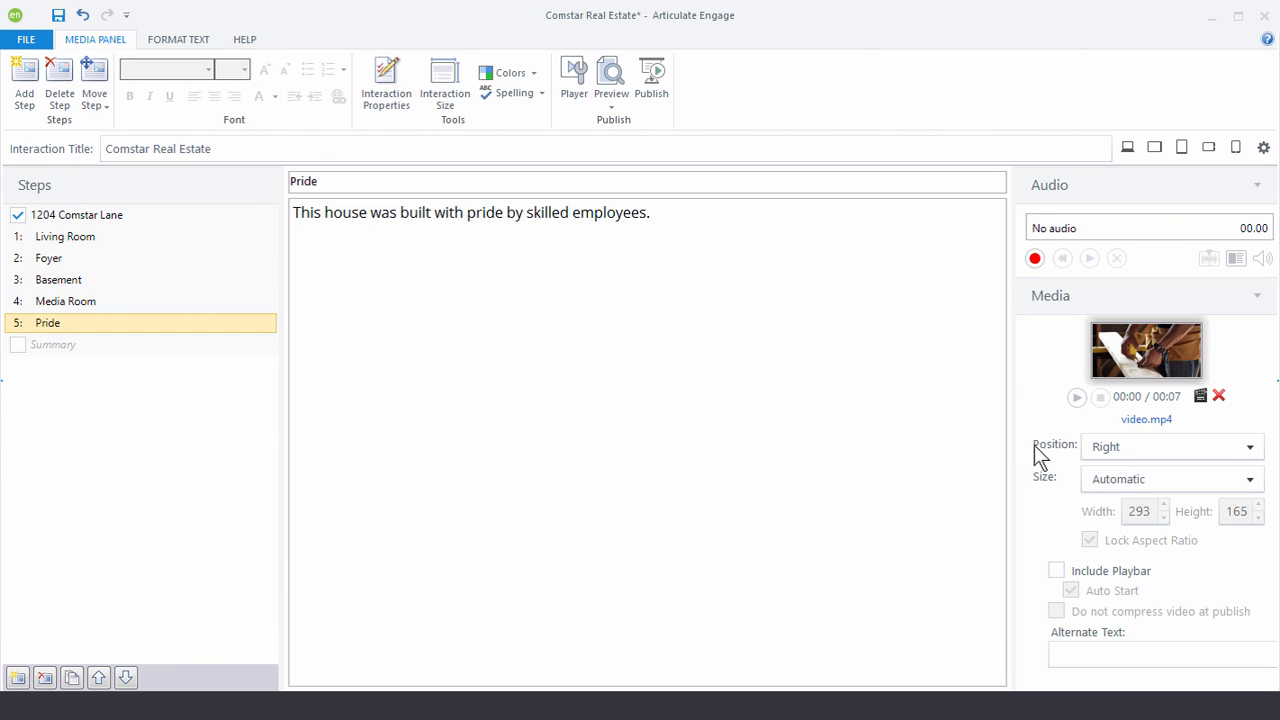
Keep the video on the right, set a custom 800 px width, and accept the warning's 399x225 maximum
{"action": "left_click", "coordinate": [1250, 447]}
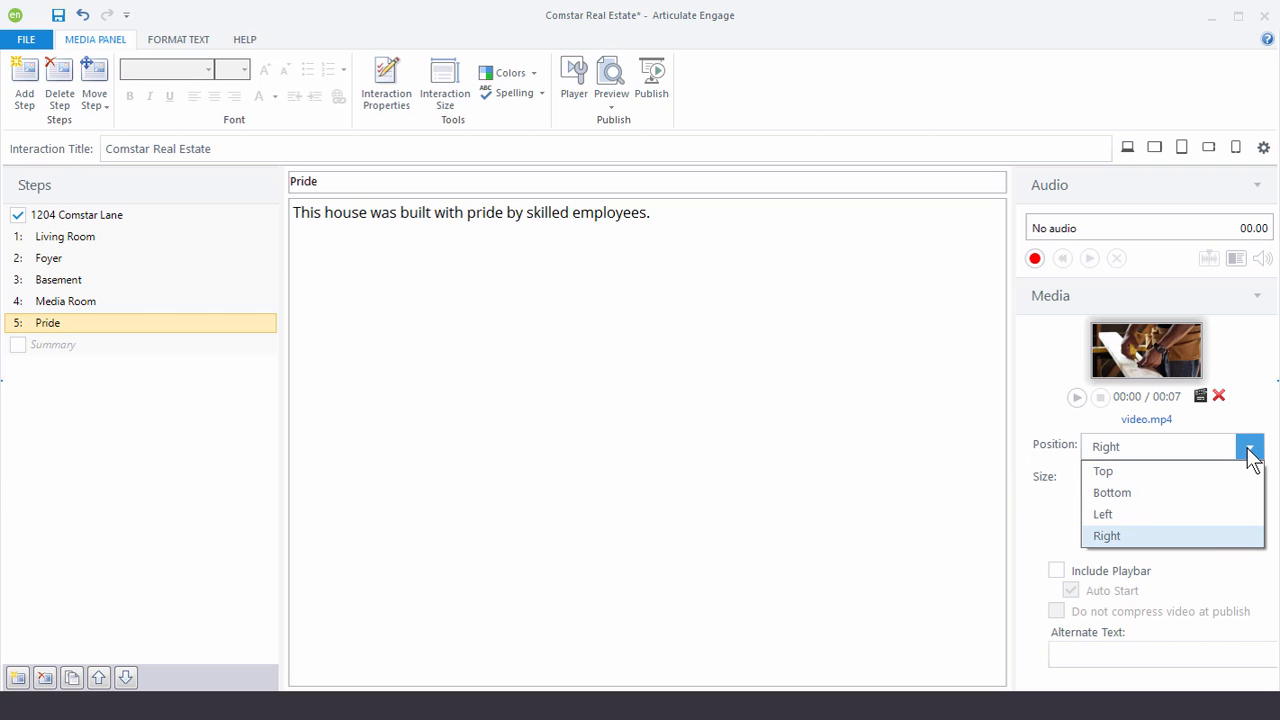
{"action": "left_click", "coordinate": [1252, 450]}
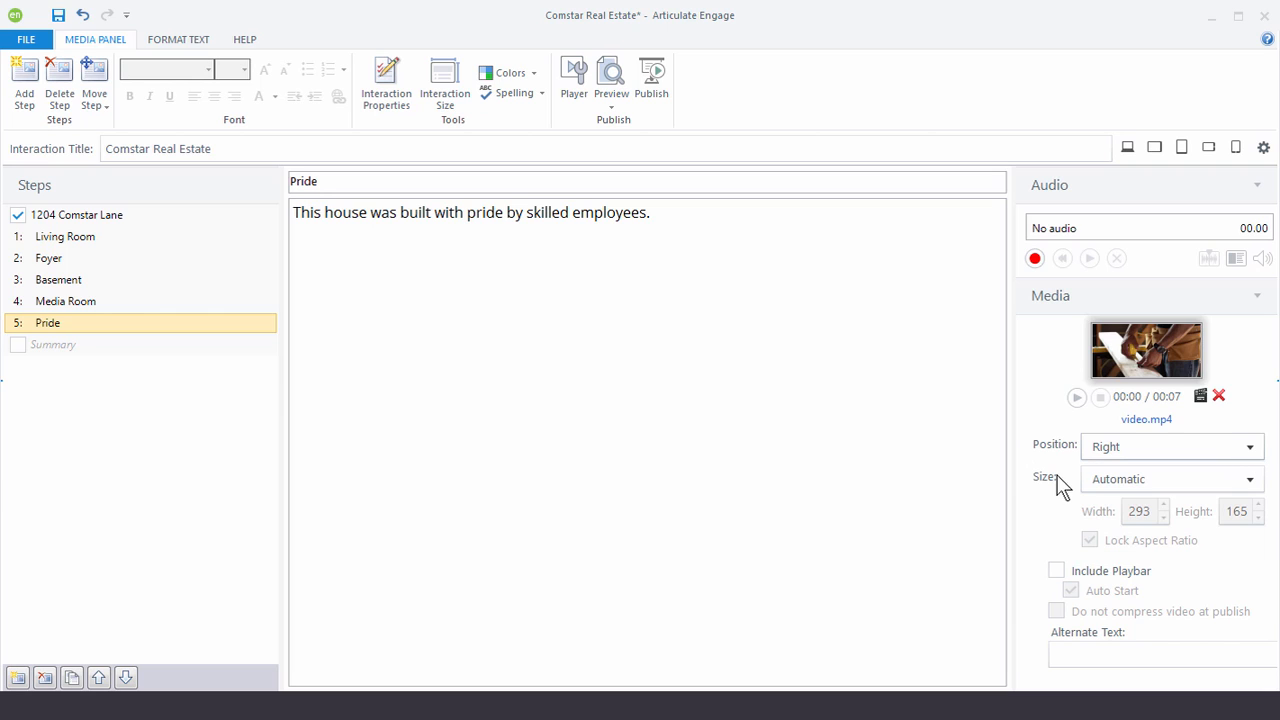
{"action": "left_click", "coordinate": [1252, 480]}
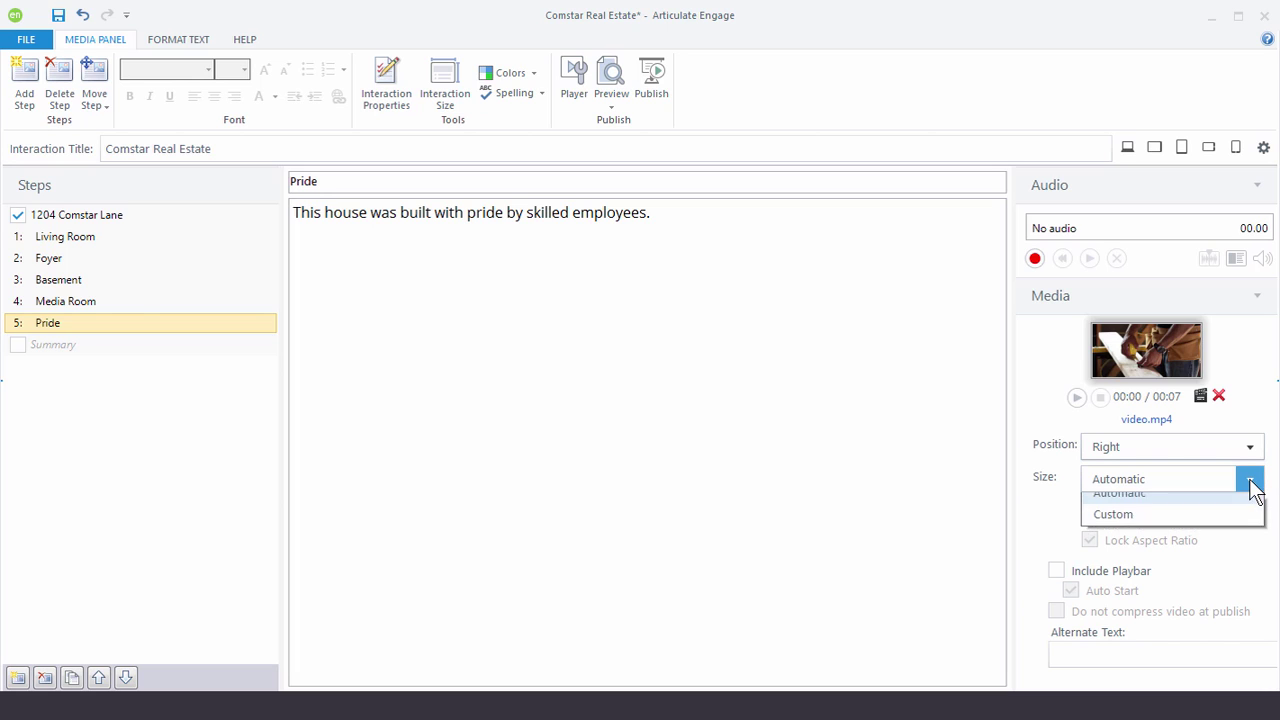
{"action": "left_click", "coordinate": [1117, 525]}
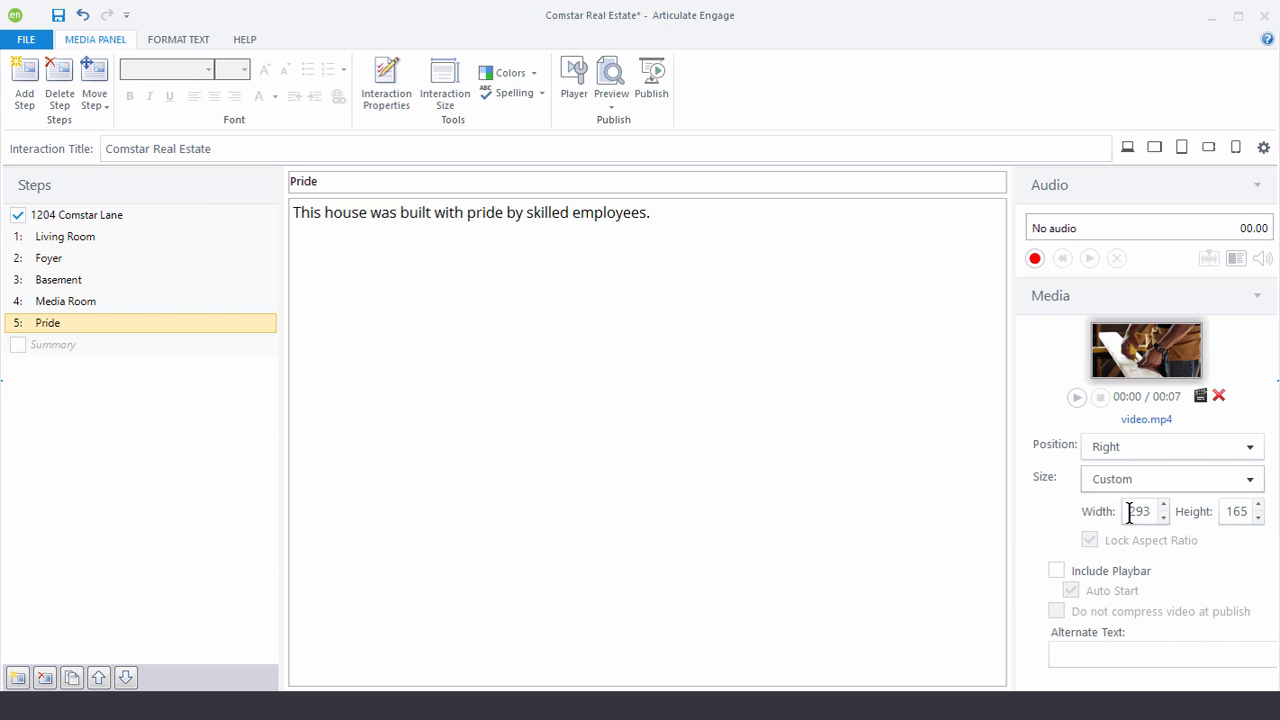
{"action": "left_click_drag", "start_coordinate": [1128, 511], "coordinate": [1162, 512]}
{"action": "type", "text": "800"}
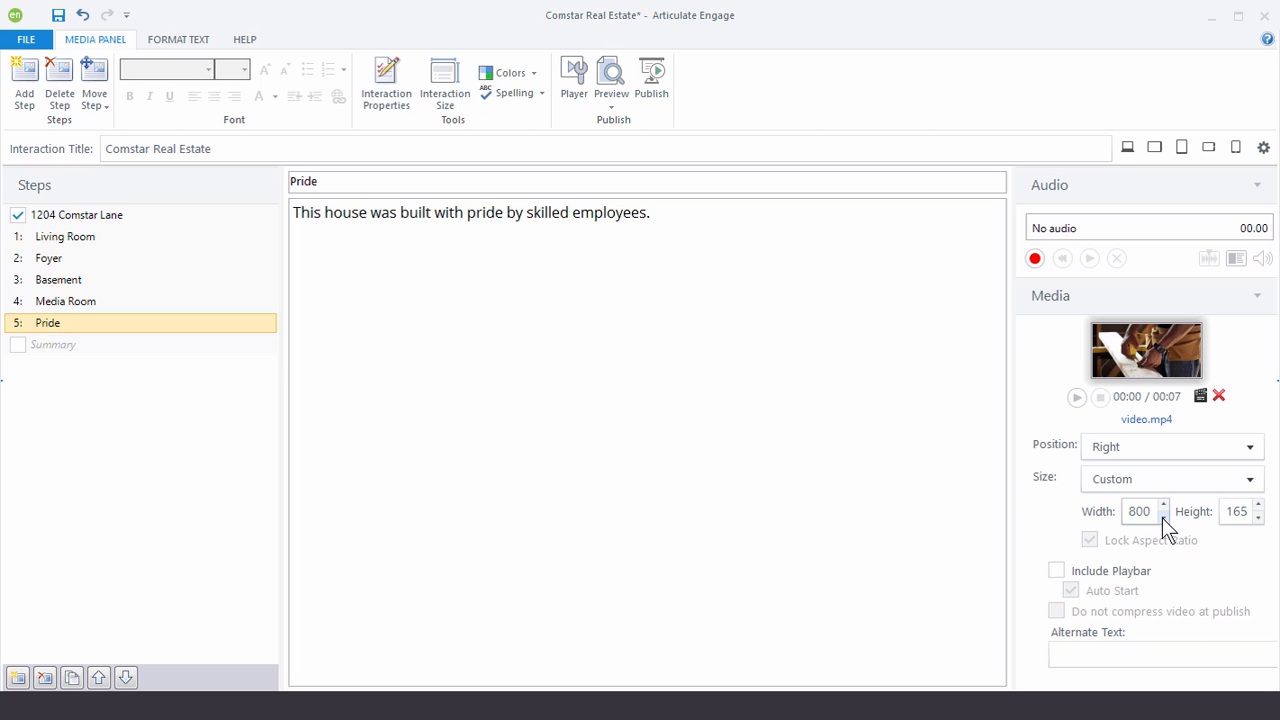
{"action": "left_click", "coordinate": [1235, 511]}
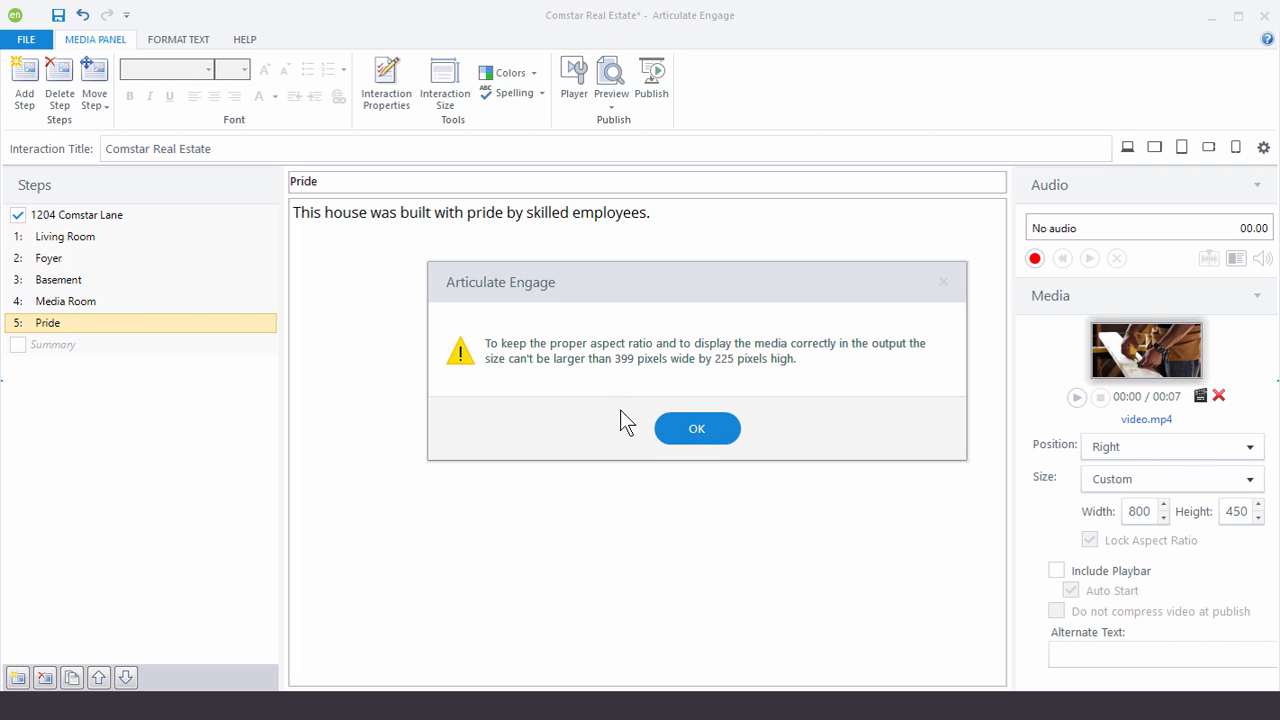
{"action": "left_click", "coordinate": [697, 428]}
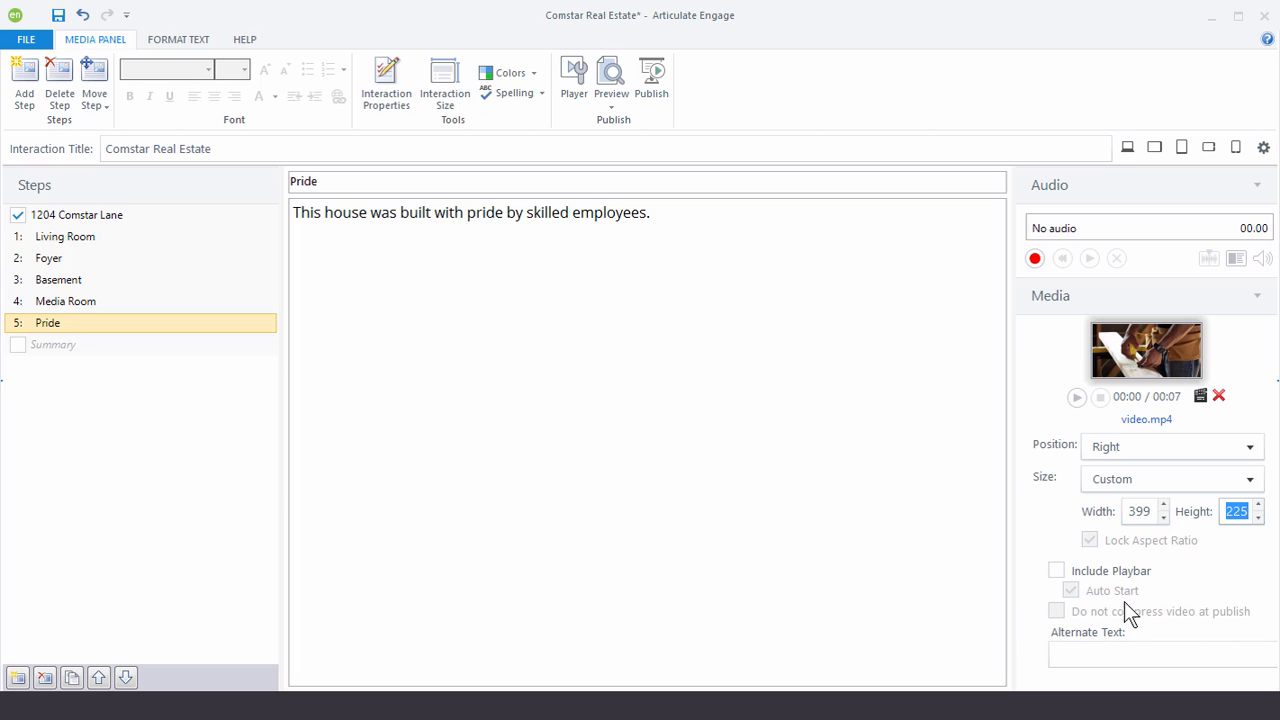
Turn on Include Playbar, turn off Auto Start, and position the video on the left
{"action": "left_click", "coordinate": [1057, 571]}
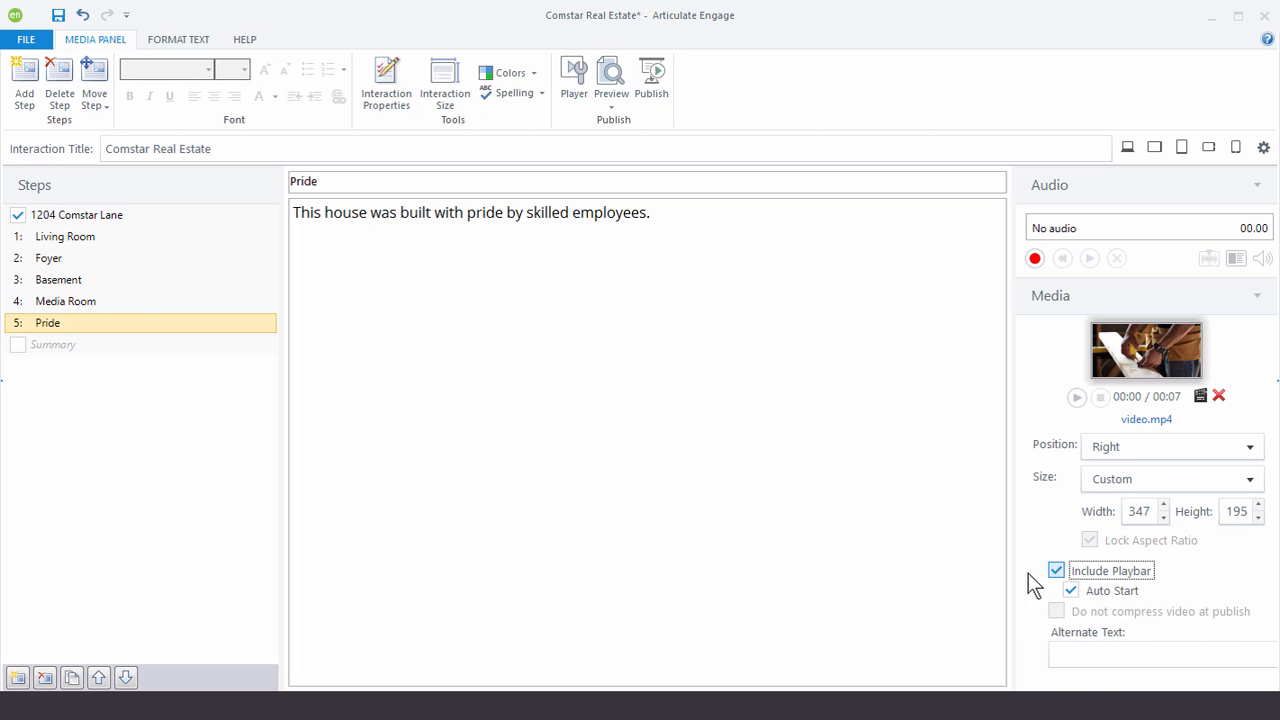
{"action": "left_click", "coordinate": [1071, 591]}
{"action": "left_click", "coordinate": [1249, 446]}
{"action": "left_click", "coordinate": [1135, 518]}
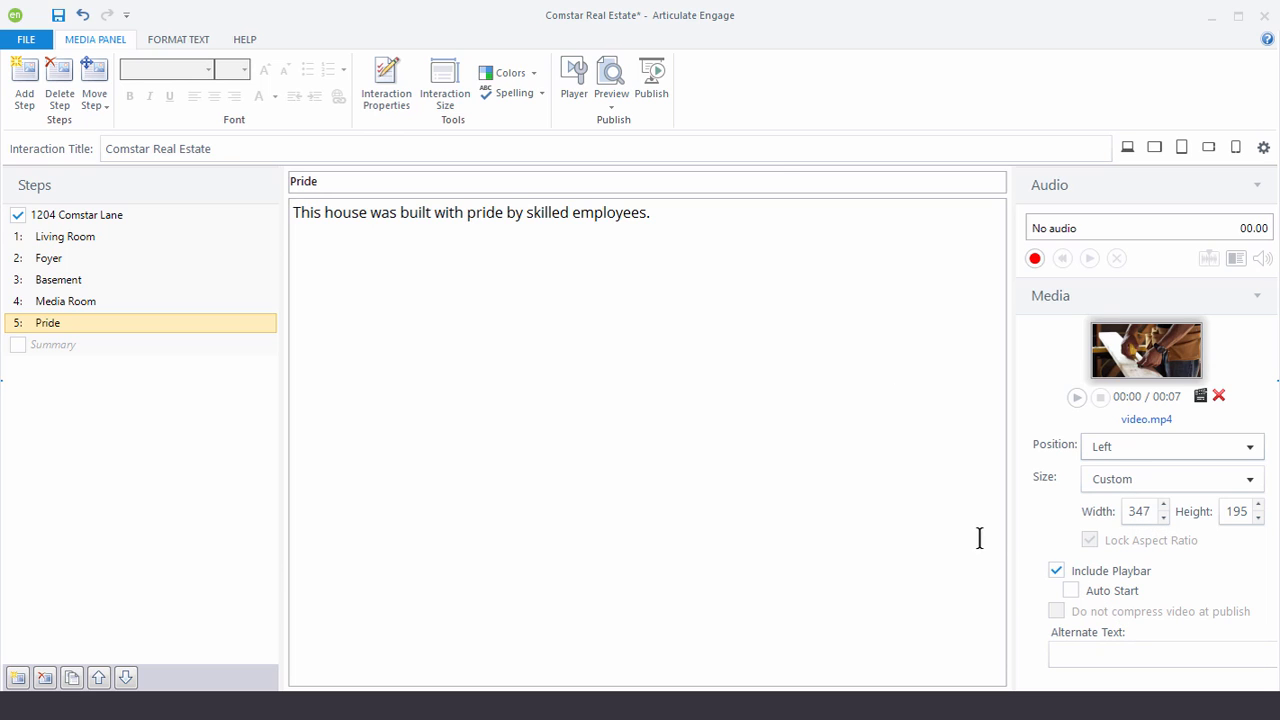
Preview the Comstar Real Estate interaction with the Pride step's video
{"action": "left_click", "coordinate": [611, 107]}
{"action": "left_click", "coordinate": [640, 124]}
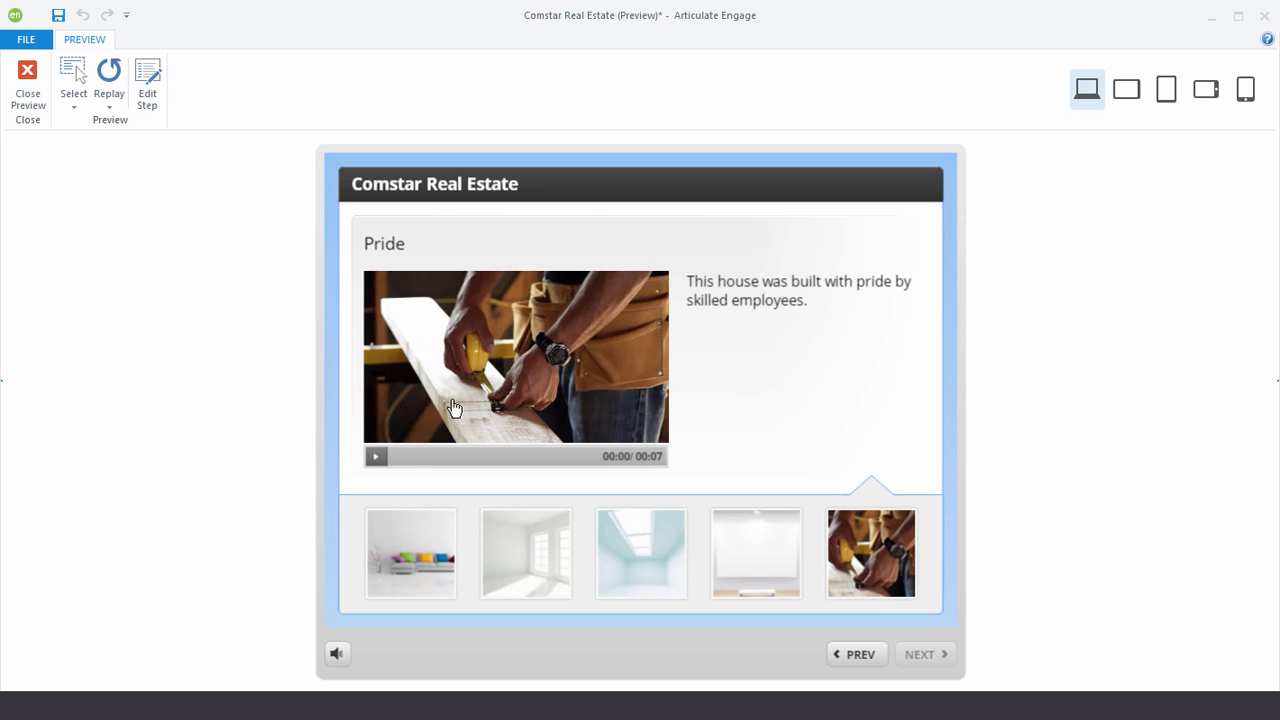
{"action": "left_click", "coordinate": [375, 456]}
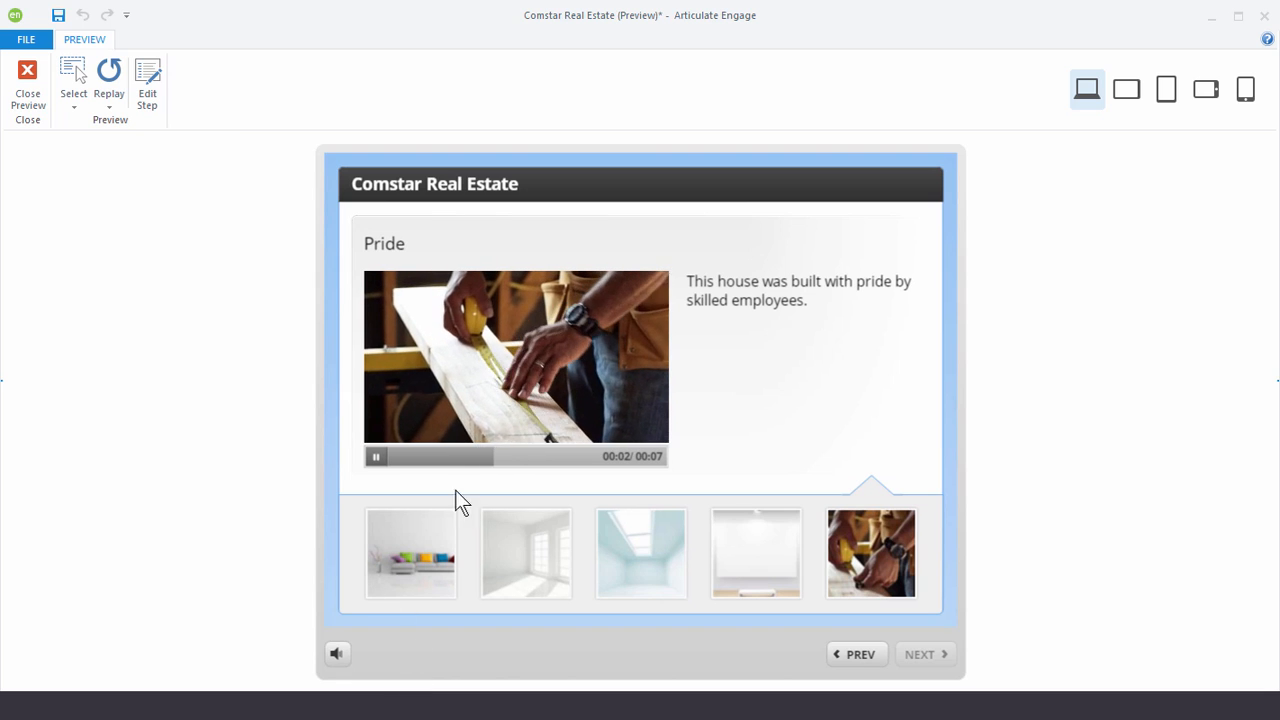
{"action": "left_click", "coordinate": [427, 458]}
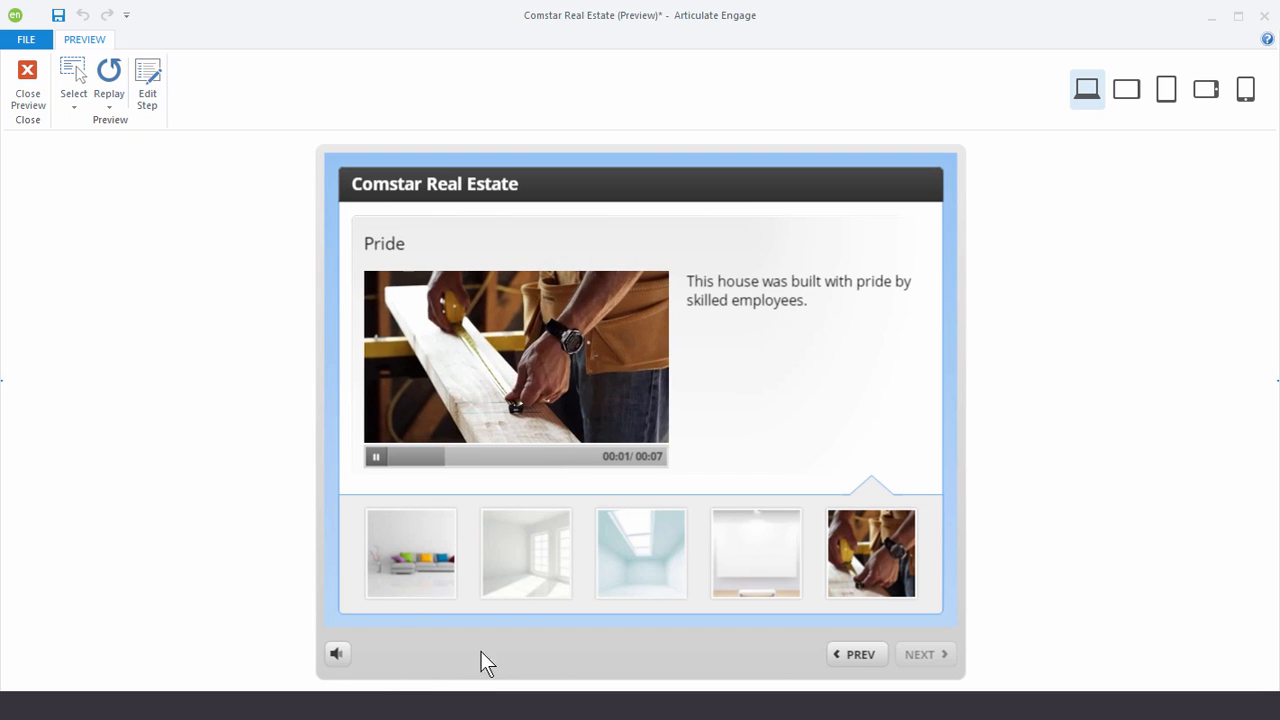
{"action": "left_click", "coordinate": [588, 458]}
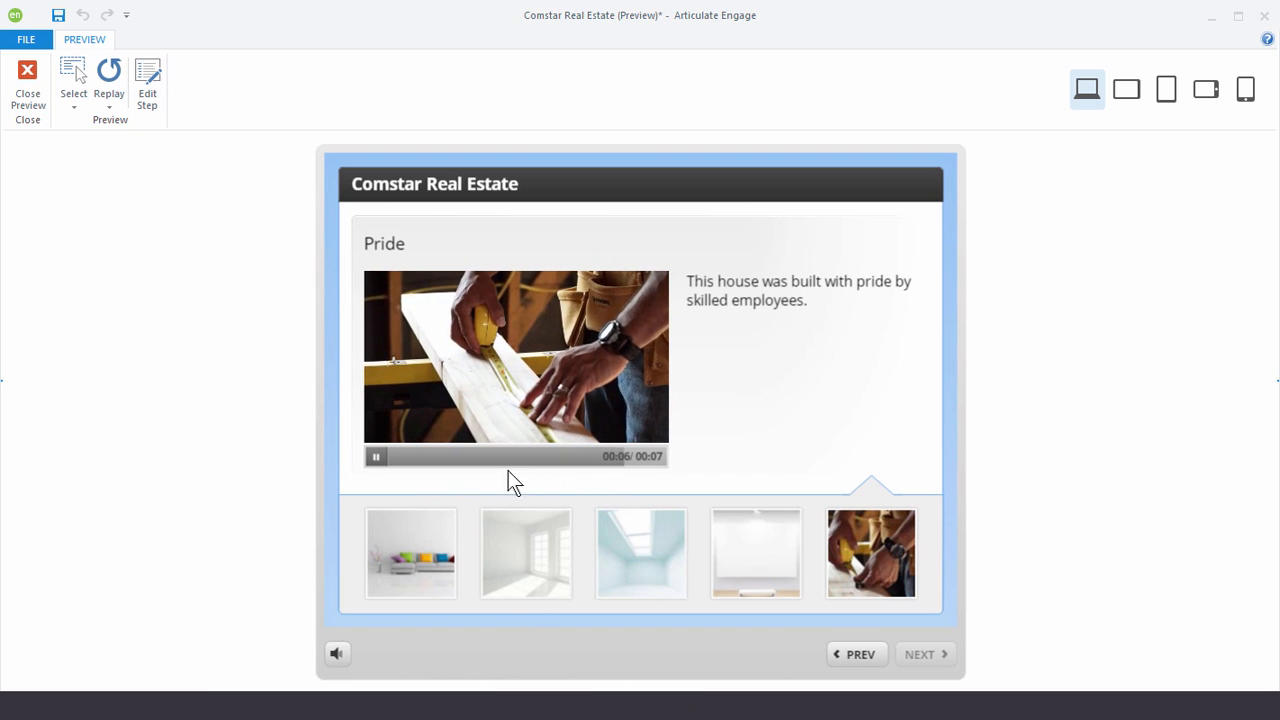
{"action": "left_click", "coordinate": [382, 458]}
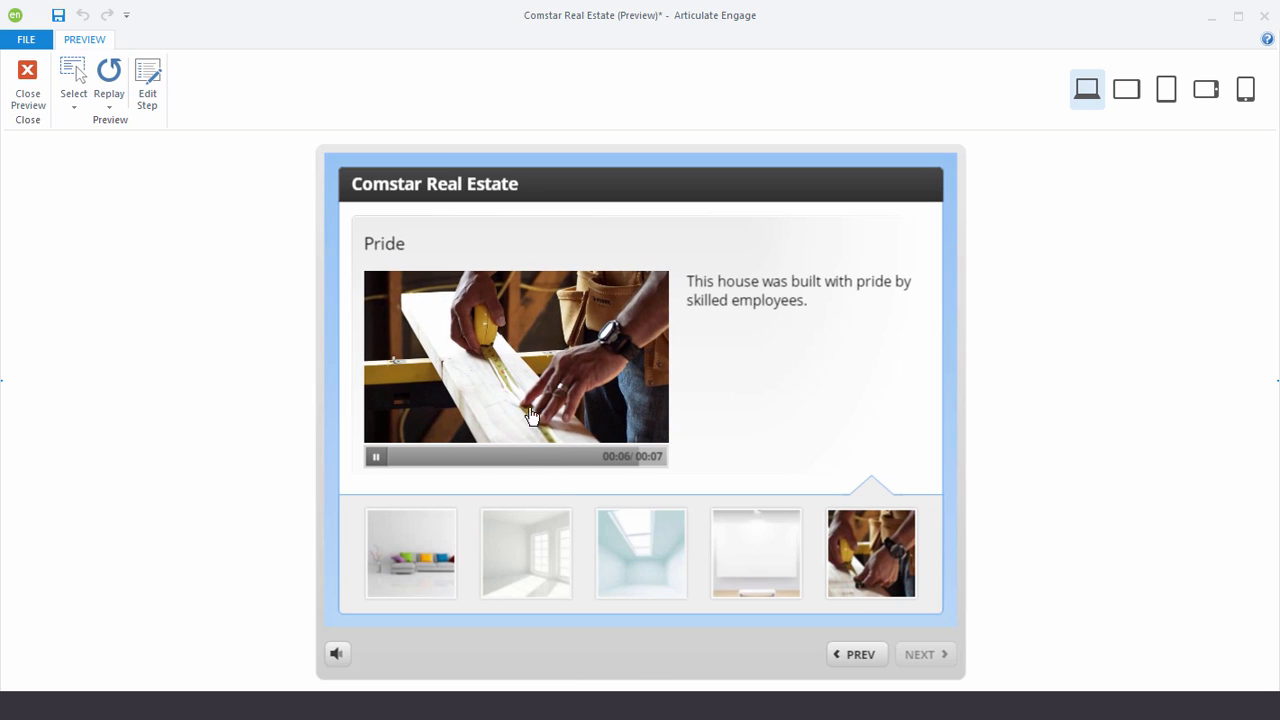
{"action": "left_click", "coordinate": [28, 84]}
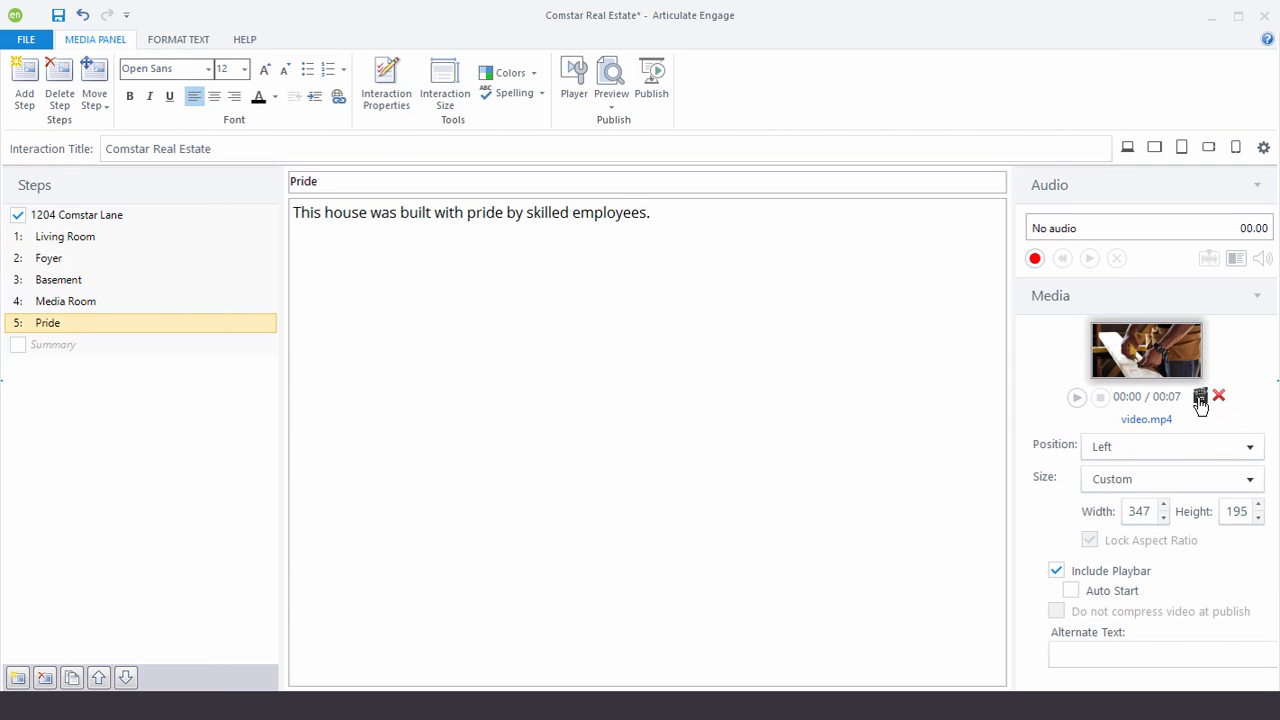
In the Video Editor, trim the Pride video to start at 02:202 and end at 06:848
{"action": "left_click", "coordinate": [1200, 398]}
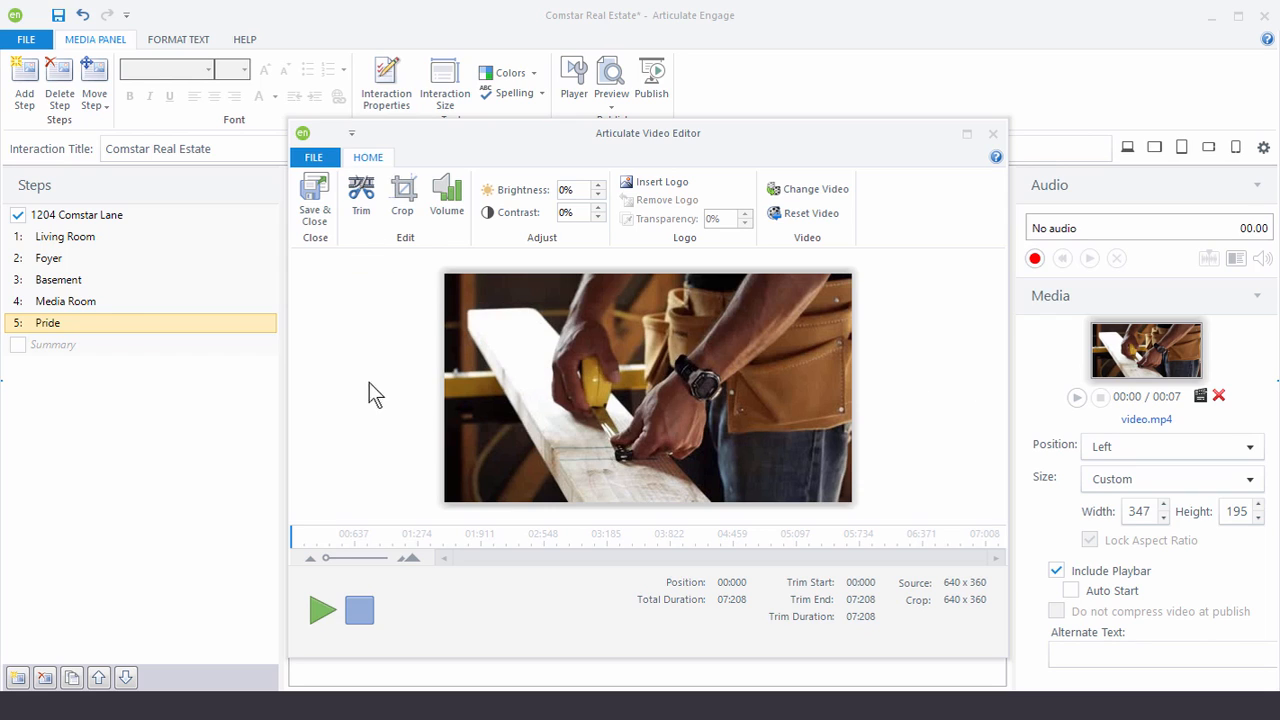
{"action": "left_click", "coordinate": [362, 200]}
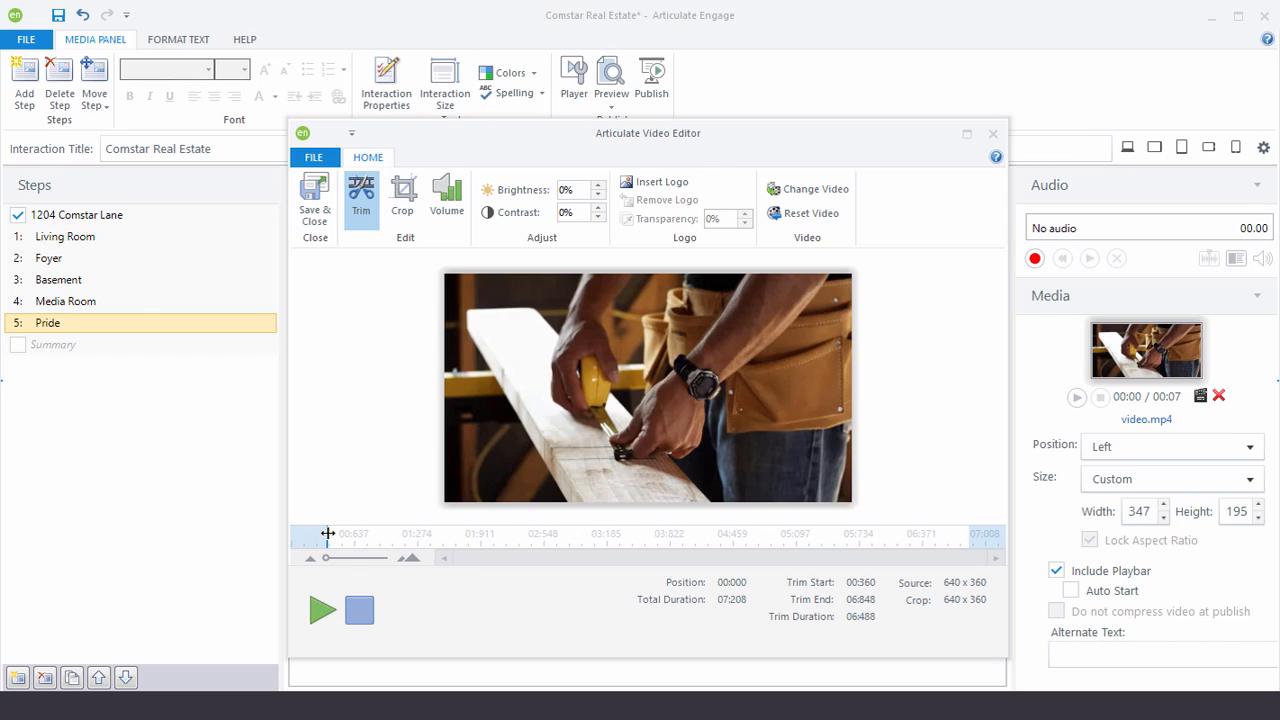
{"action": "left_click_drag", "start_coordinate": [328, 532], "coordinate": [403, 530]}
{"action": "left_click", "coordinate": [510, 530]}
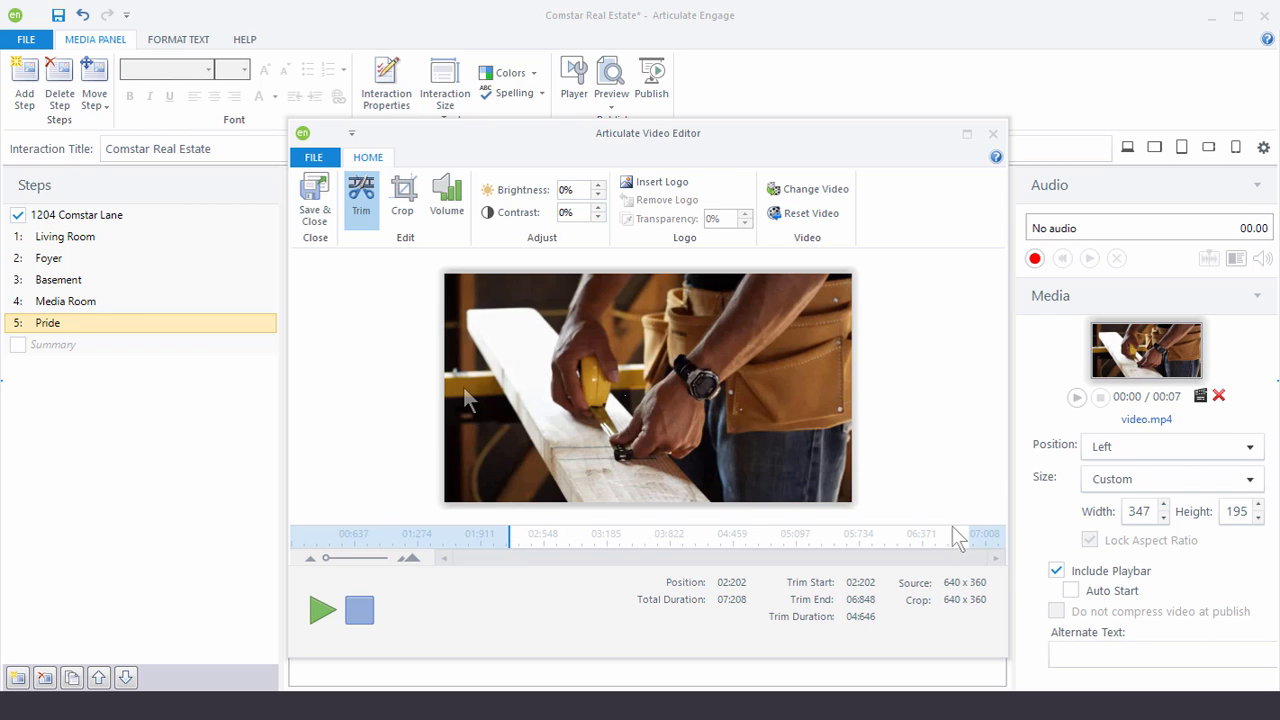
Crop the video to a narrow 149x179 region around the hands
{"action": "left_click", "coordinate": [402, 195]}
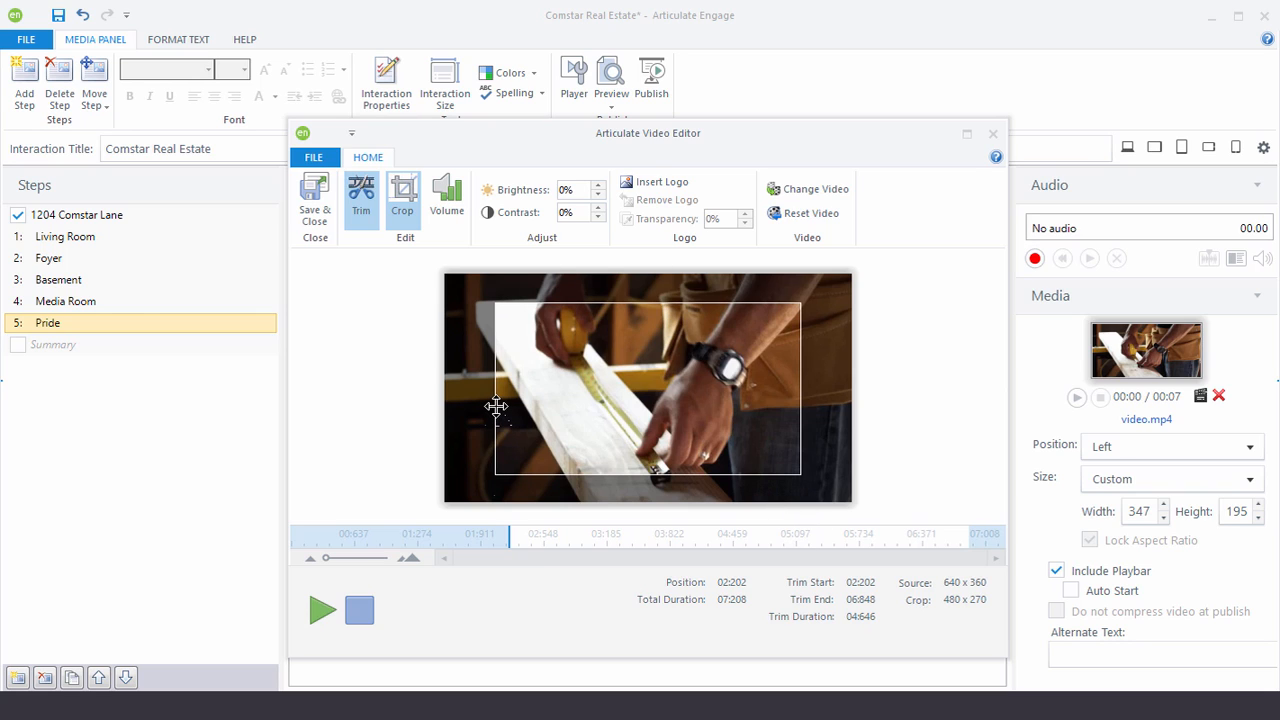
{"action": "left_click_drag", "start_coordinate": [495, 471], "coordinate": [590, 420]}
{"action": "left_click_drag", "start_coordinate": [680, 380], "coordinate": [660, 435]}
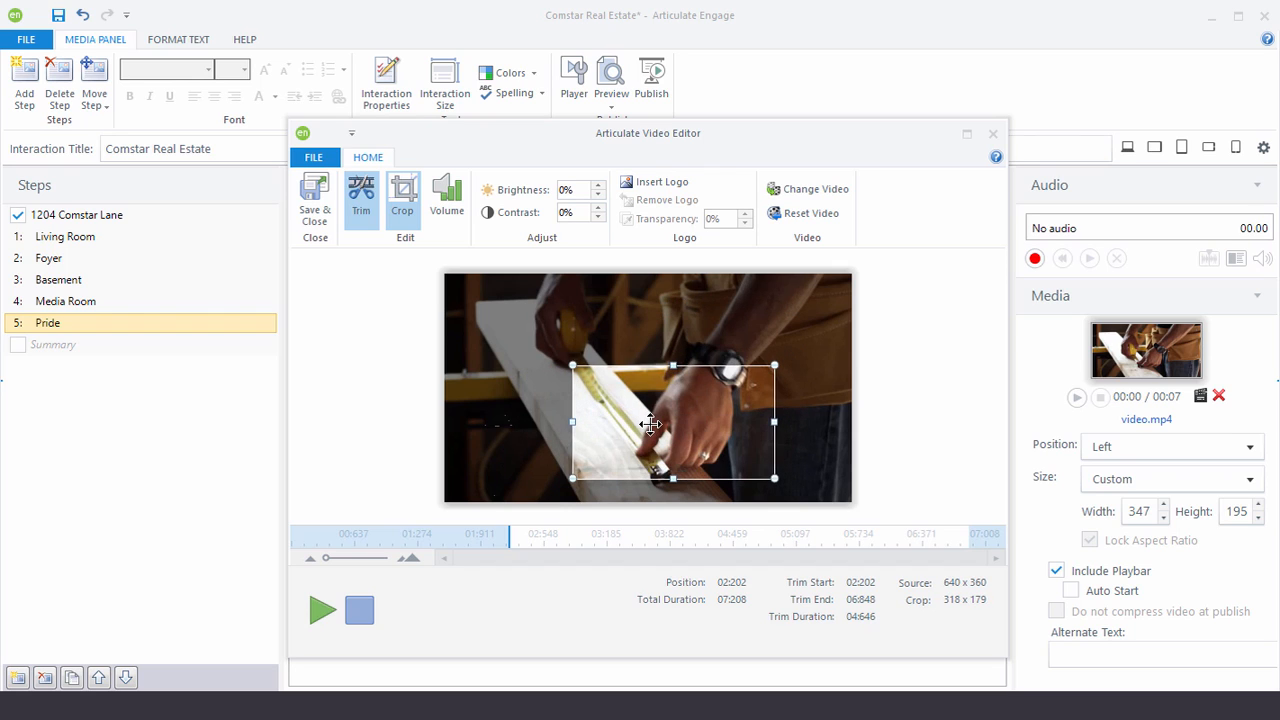
{"action": "left_click_drag", "start_coordinate": [768, 420], "coordinate": [662, 412]}
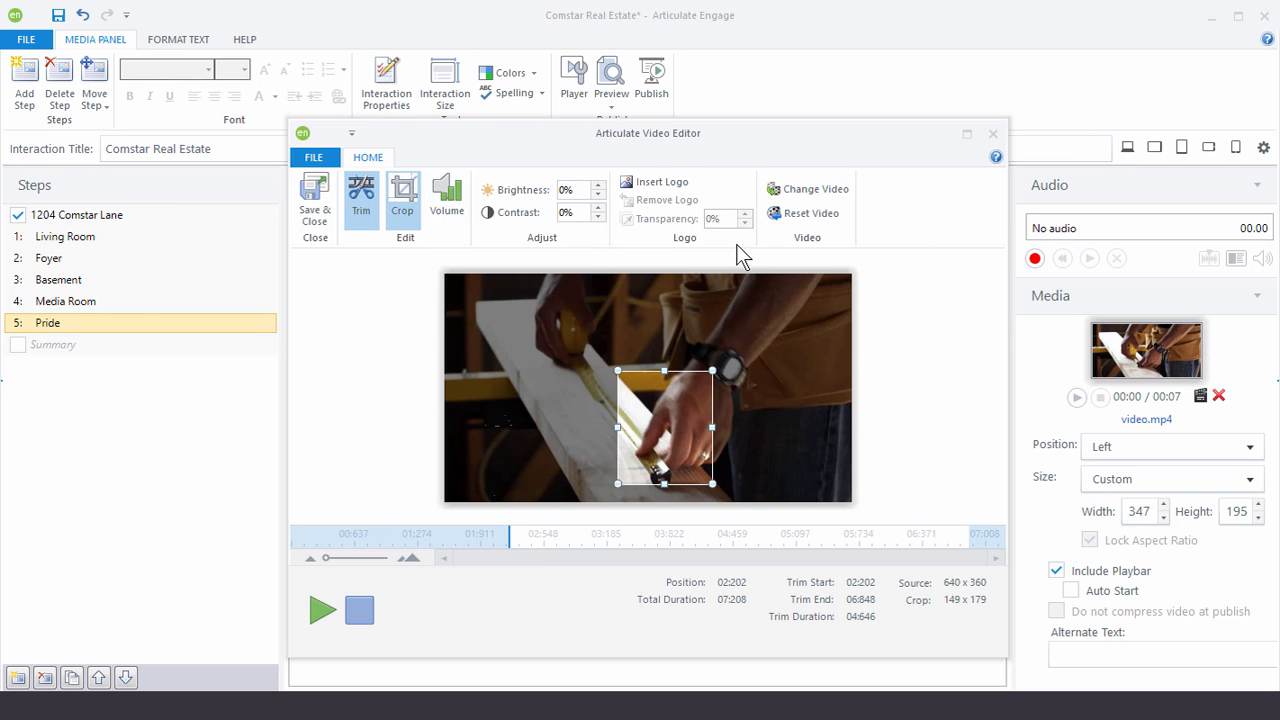
Insert kuhlcorp.png as a logo, shrink it into the crop's lower corner, and save the video edits
{"action": "left_click", "coordinate": [655, 188]}
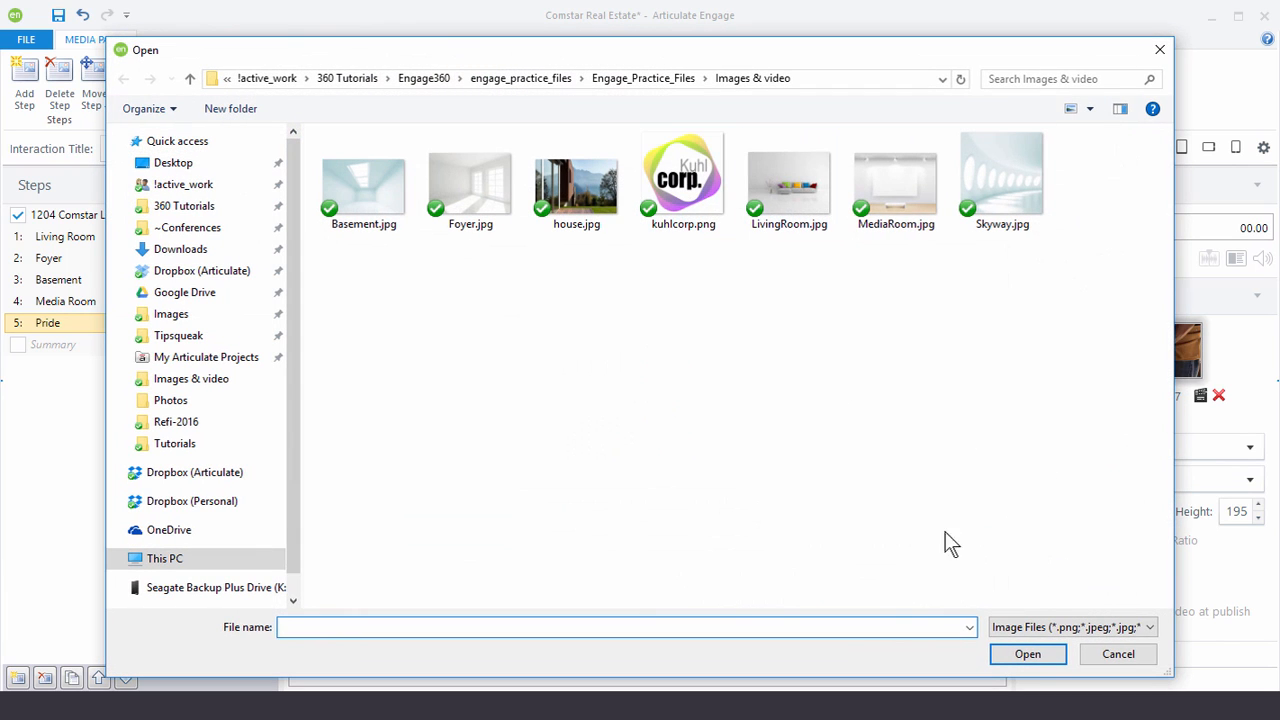
{"action": "left_click", "coordinate": [693, 180]}
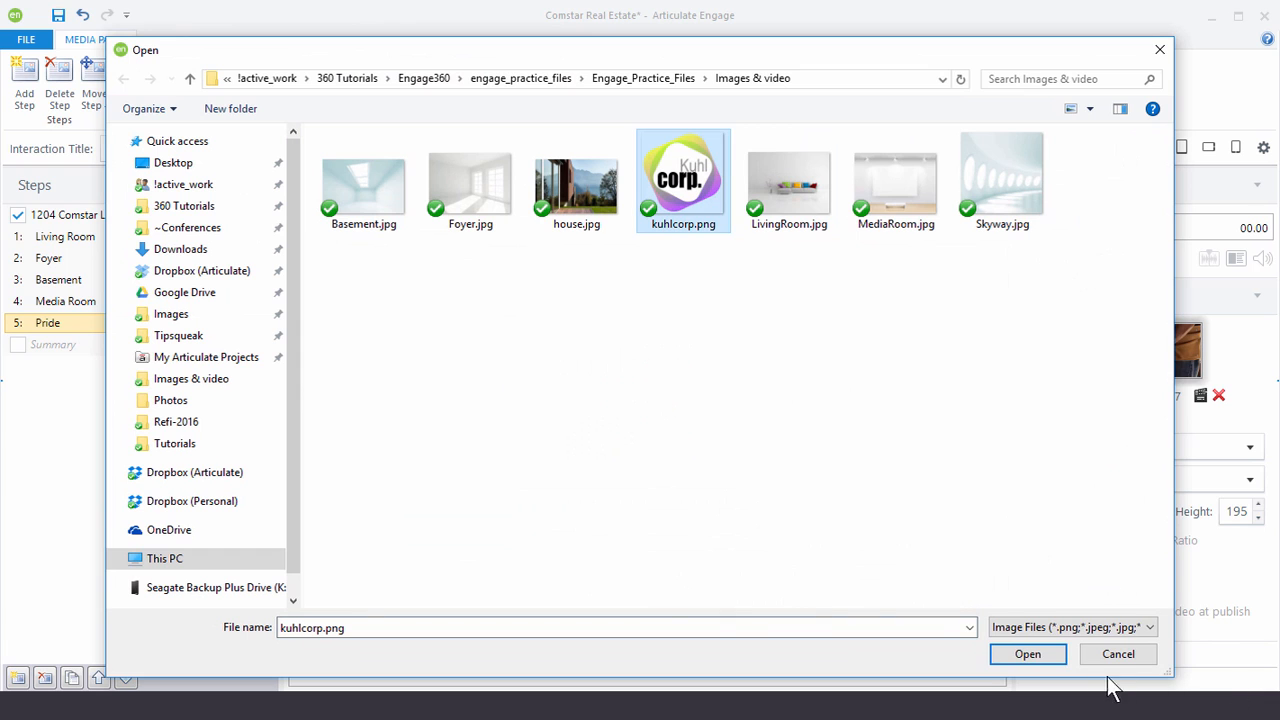
{"action": "left_click", "coordinate": [1030, 653]}
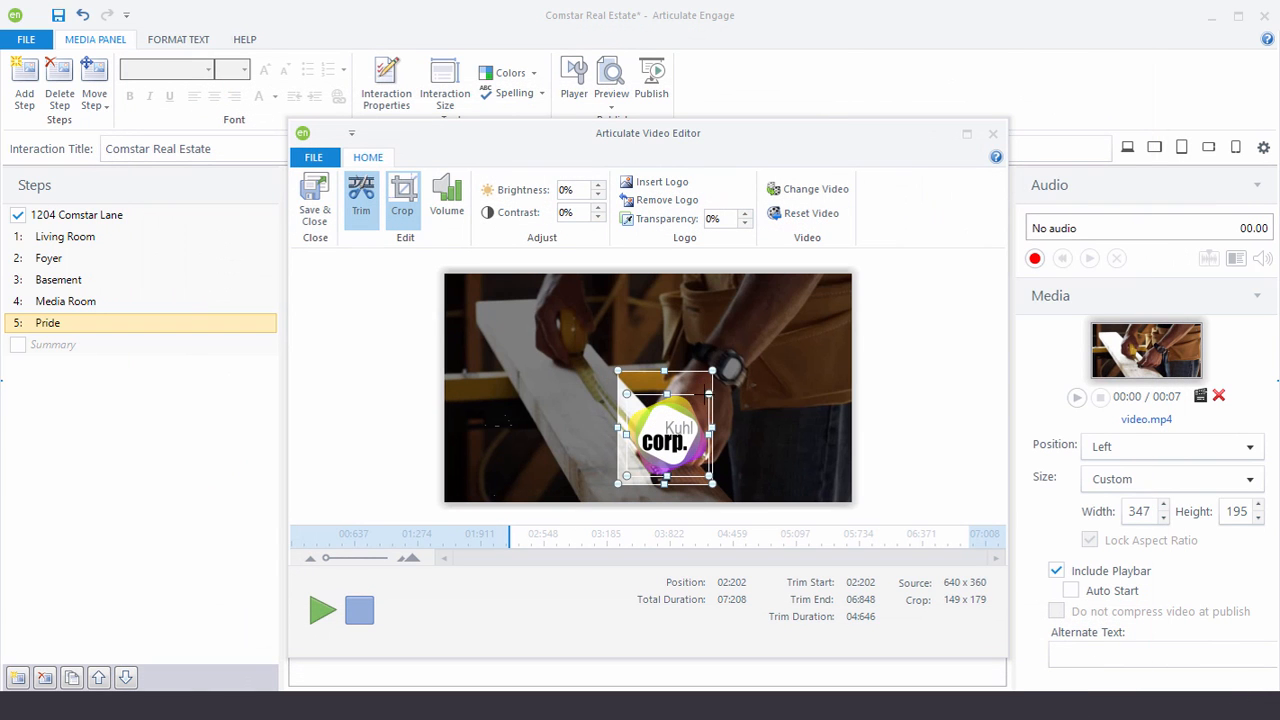
{"action": "left_click_drag", "start_coordinate": [709, 393], "coordinate": [647, 463]}
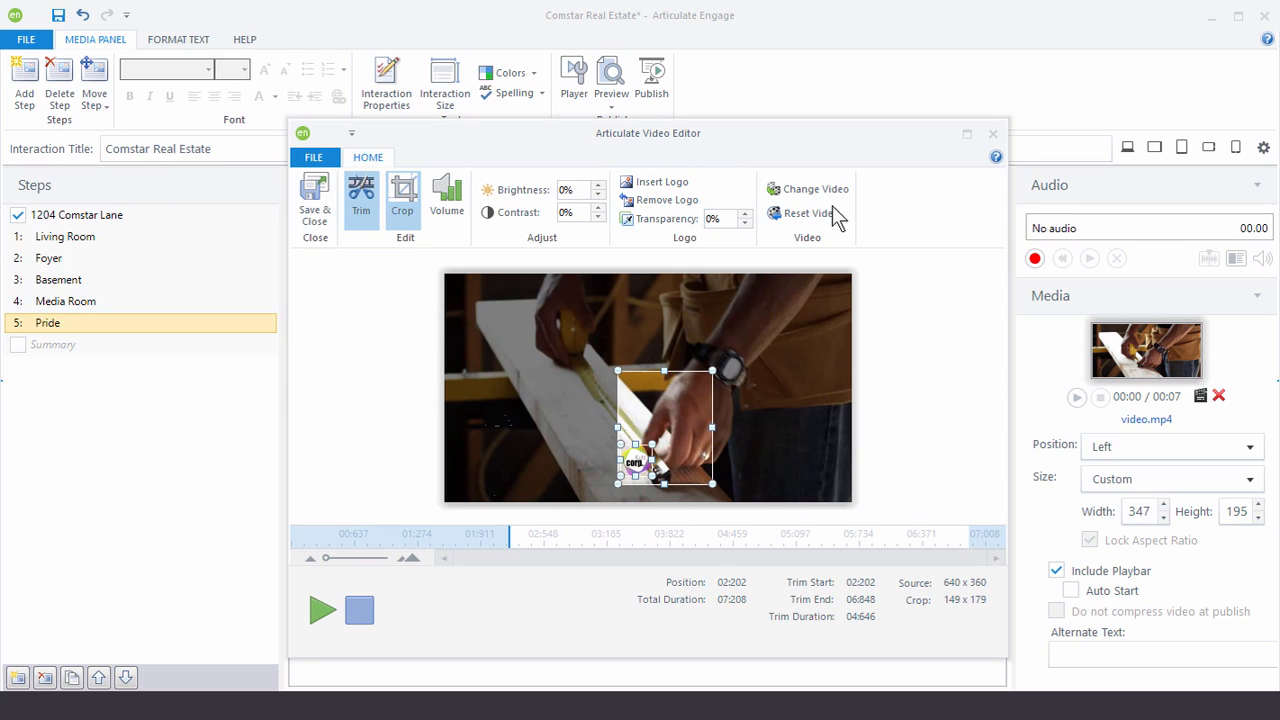
{"action": "left_click", "coordinate": [315, 200]}
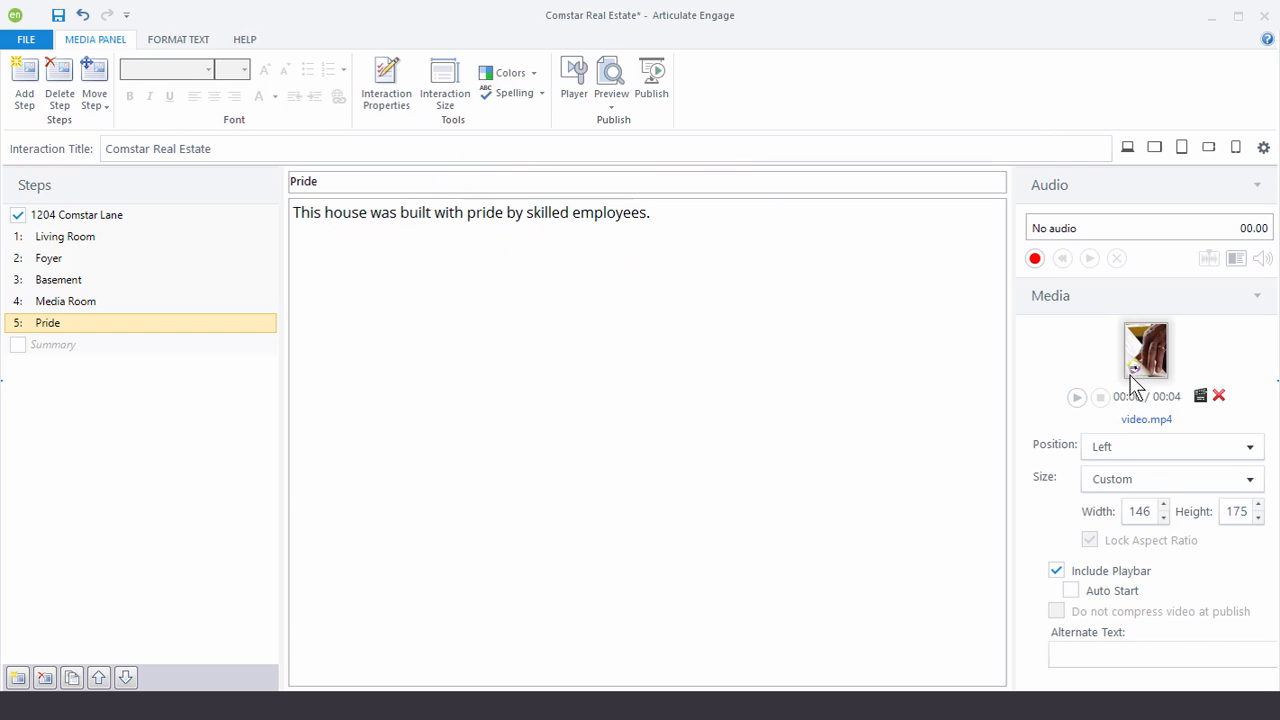
{"action": "left_click", "coordinate": [611, 106]}
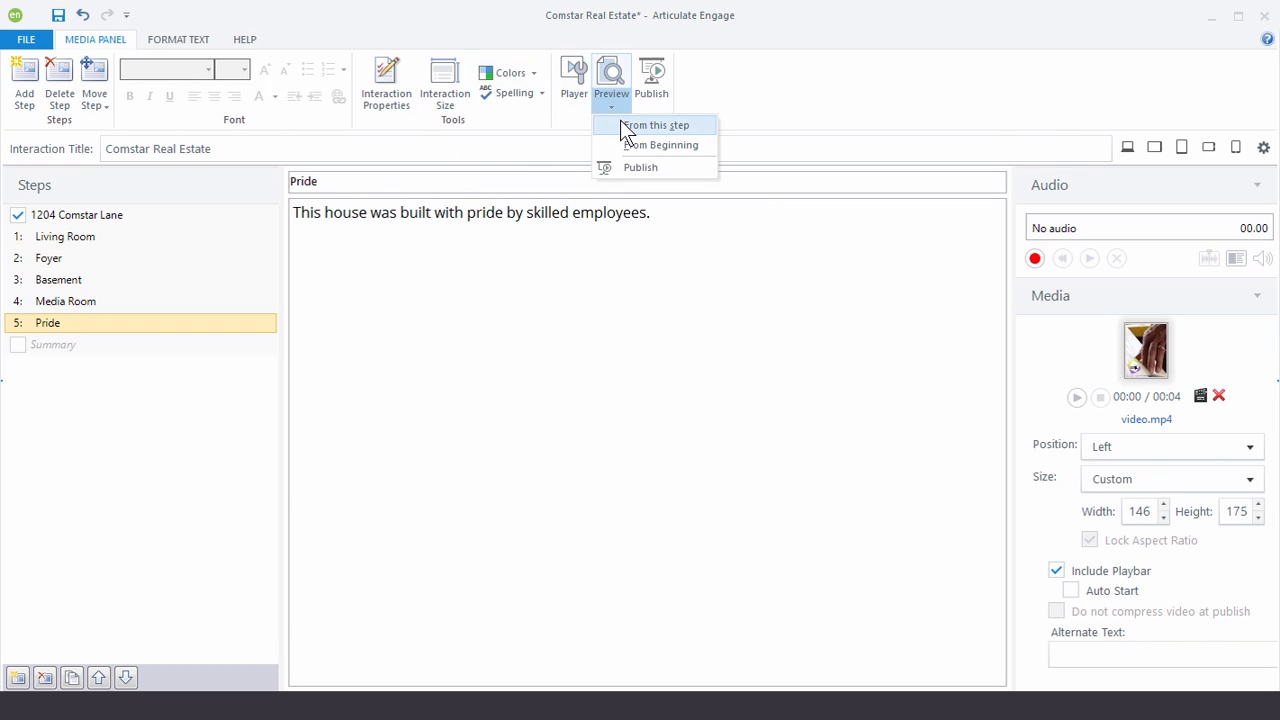
{"action": "left_click", "coordinate": [640, 126]}
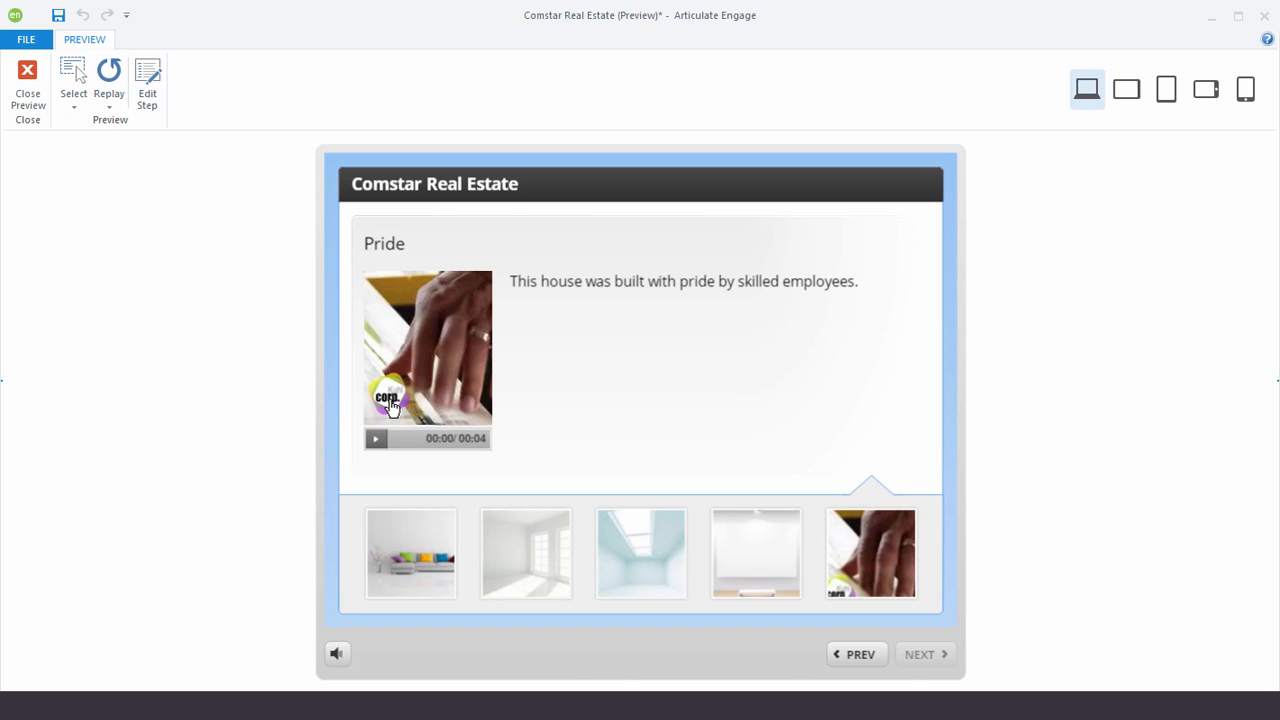
{"action": "left_click", "coordinate": [373, 441]}
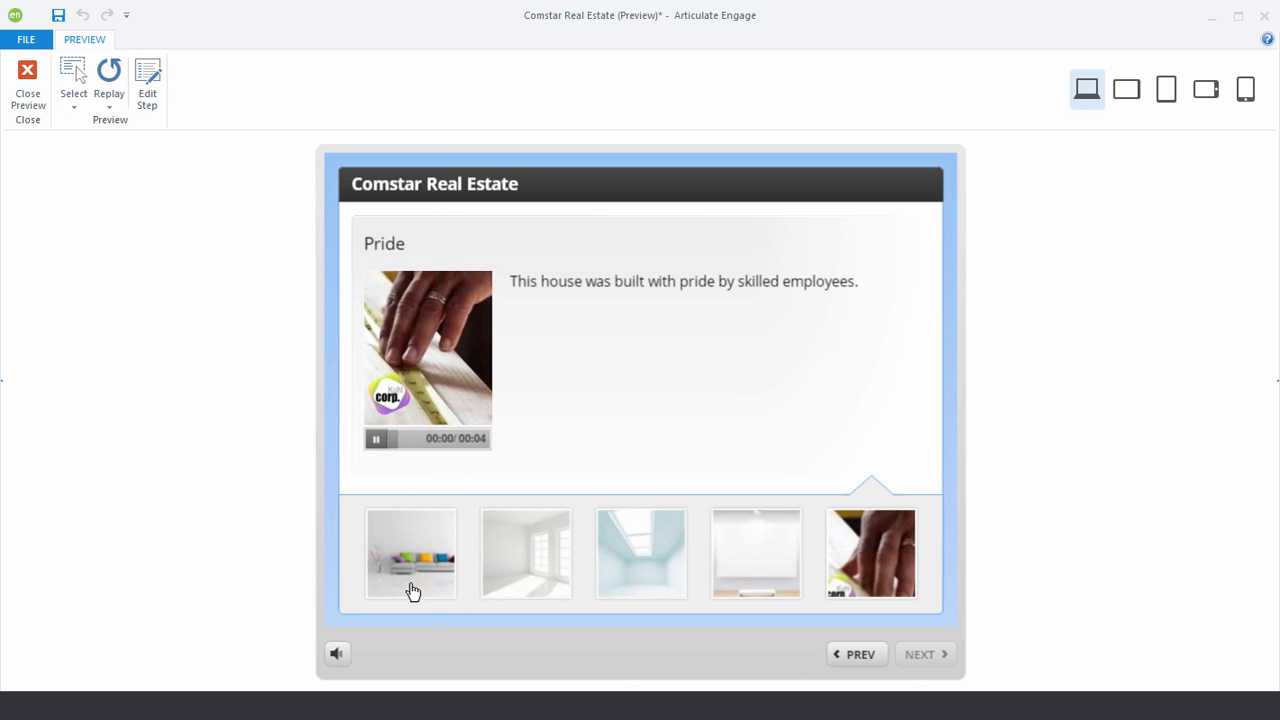
{"action": "left_click", "coordinate": [378, 443]}
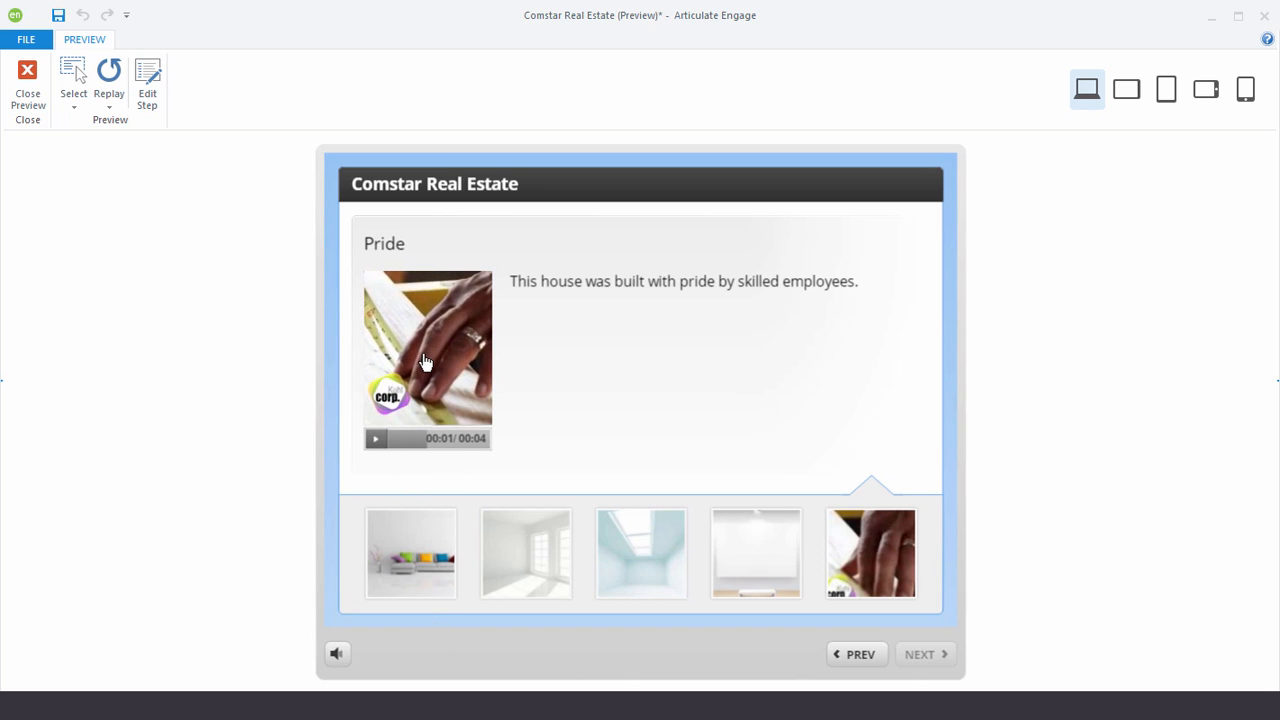
{"action": "left_click", "coordinate": [30, 85]}
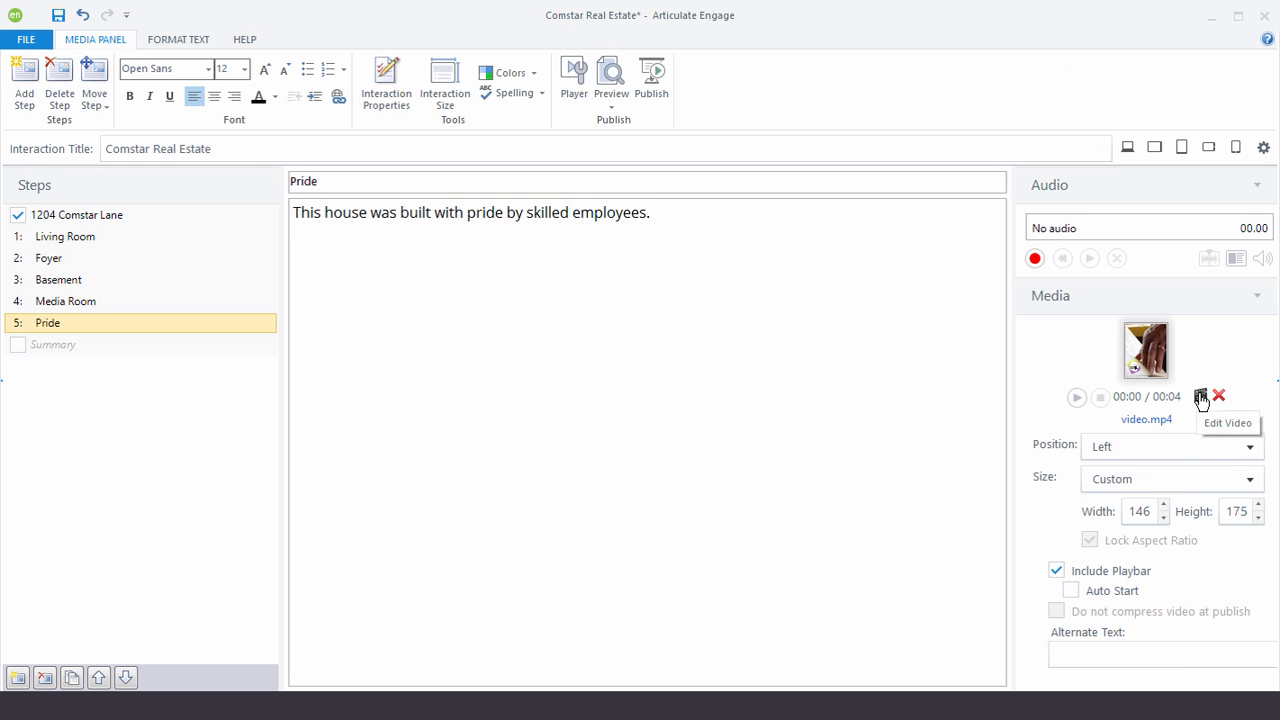
Reset the Pride video to discard the trim, crop and logo, then save and close the editor
{"action": "left_click", "coordinate": [1201, 396]}
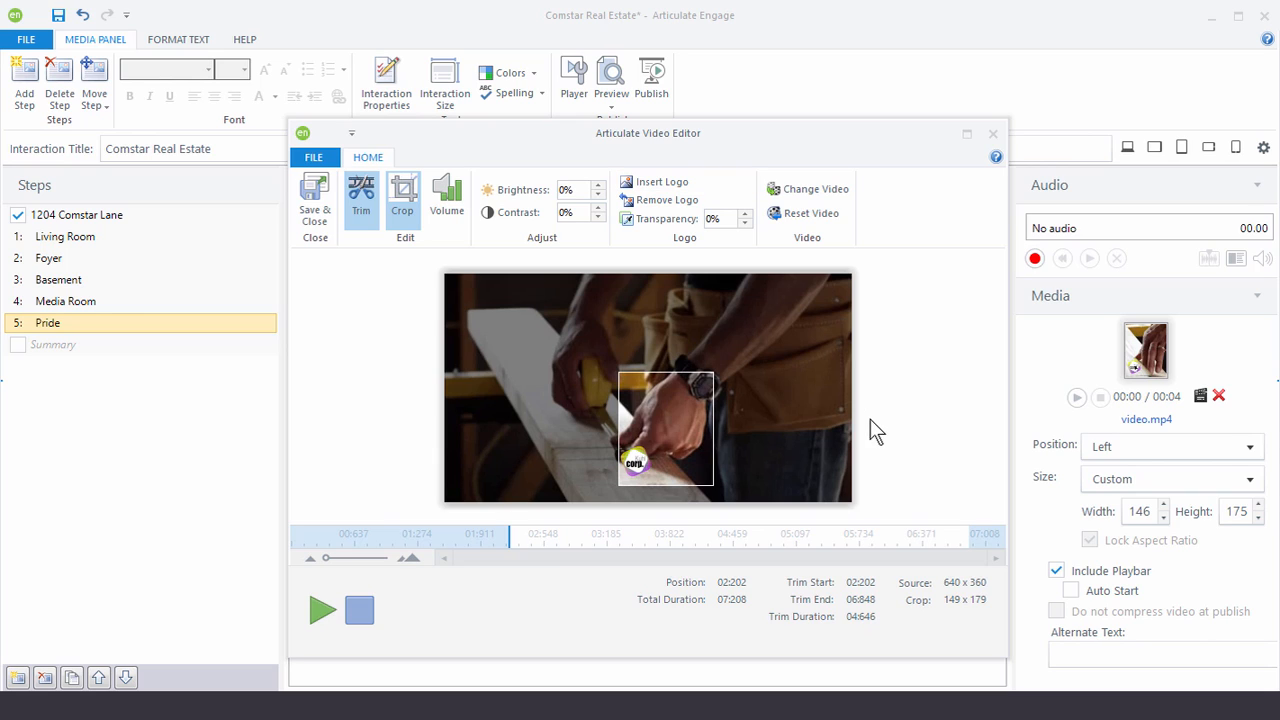
{"action": "left_click", "coordinate": [811, 213]}
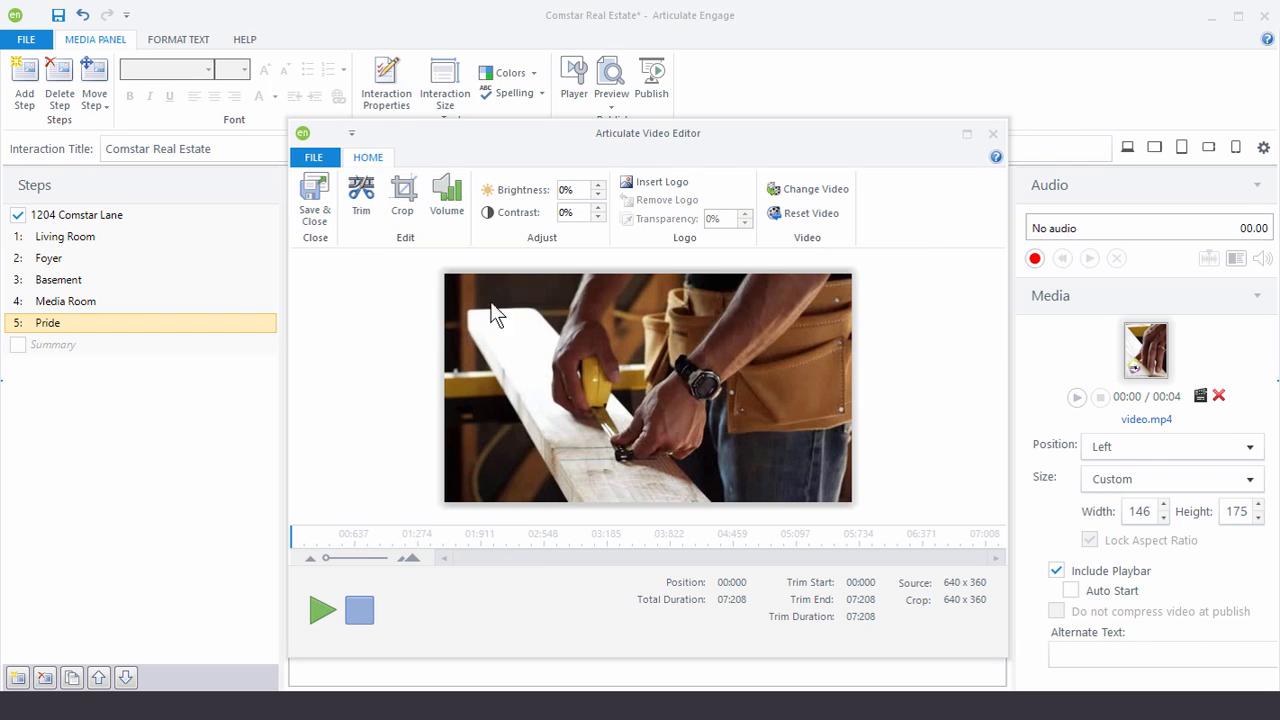
{"action": "left_click", "coordinate": [315, 200]}
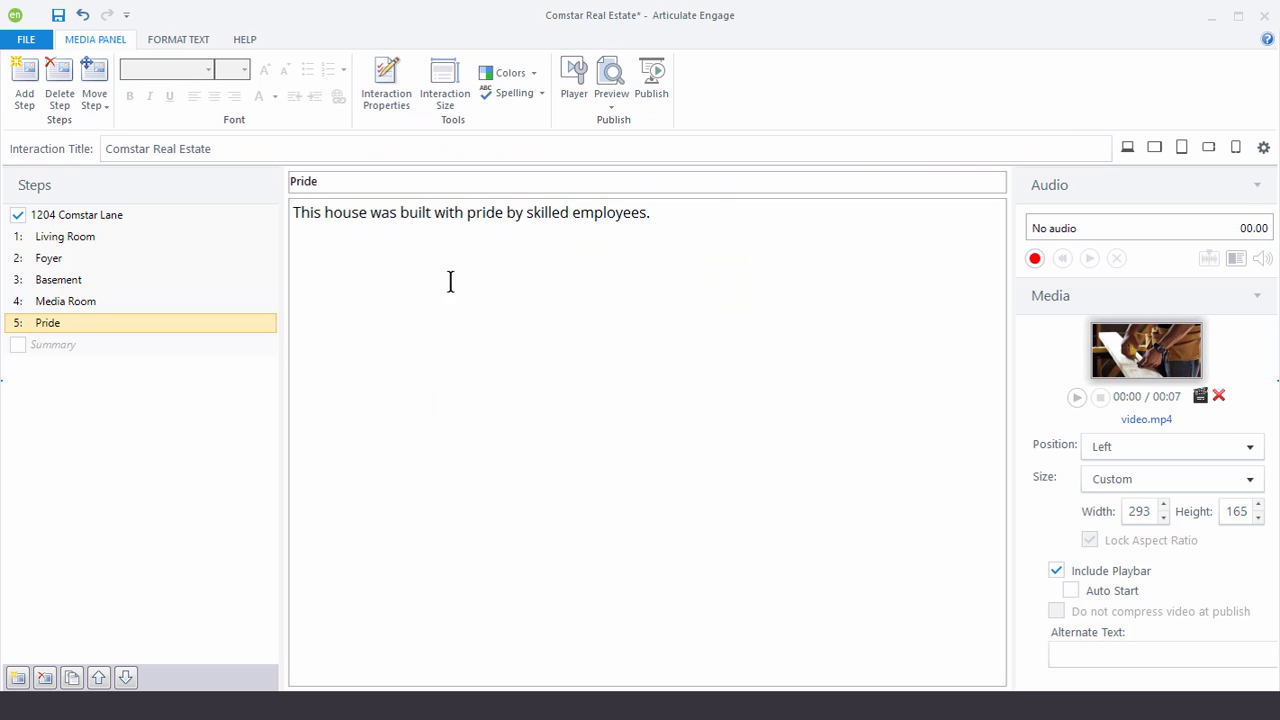